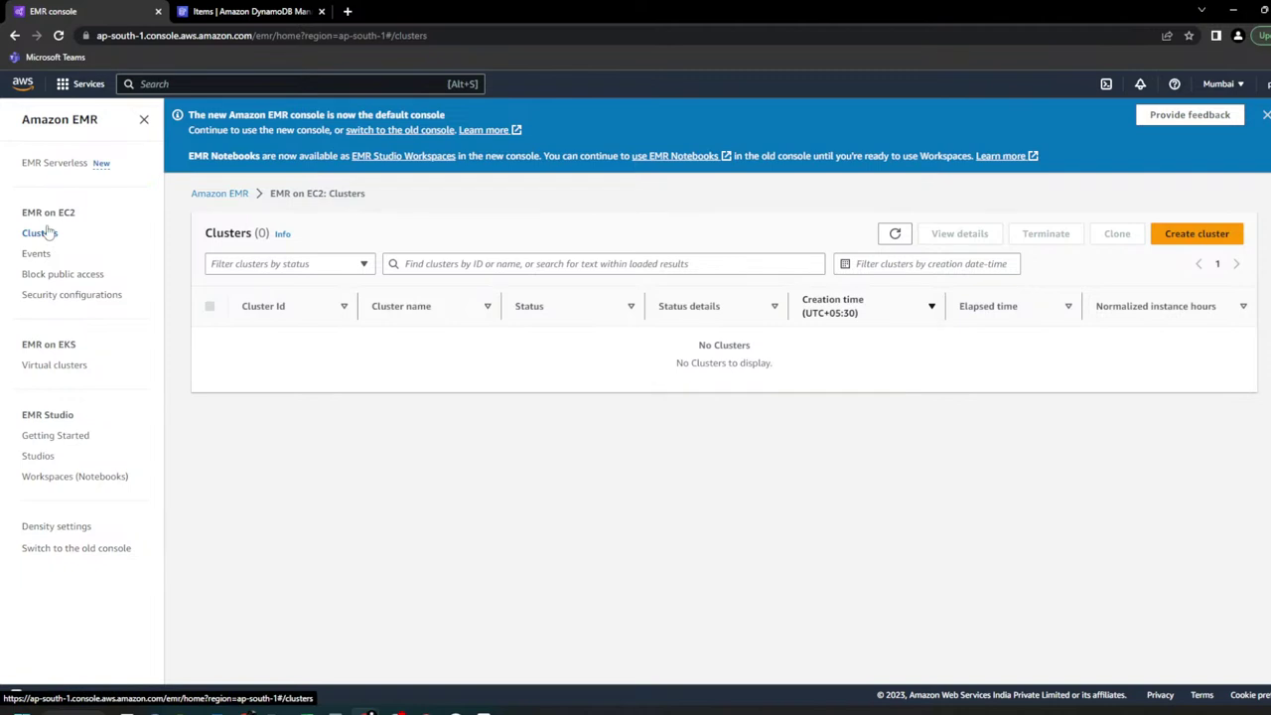
# Step: Dismiss the new-console notice and view the introduction page for EMR Serverless
pyautogui.click(1266, 118)
pyautogui.click(79, 164)
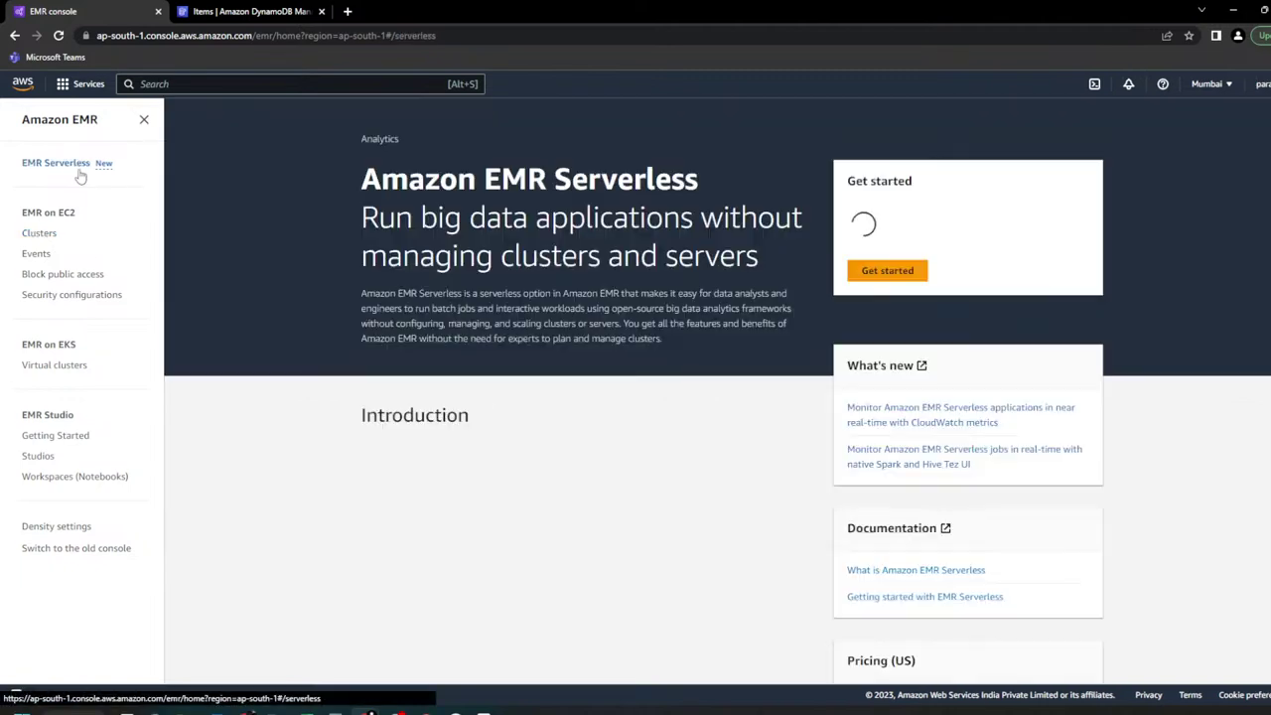
pyautogui.moveTo(378, 217); pyautogui.dragTo(760, 256)
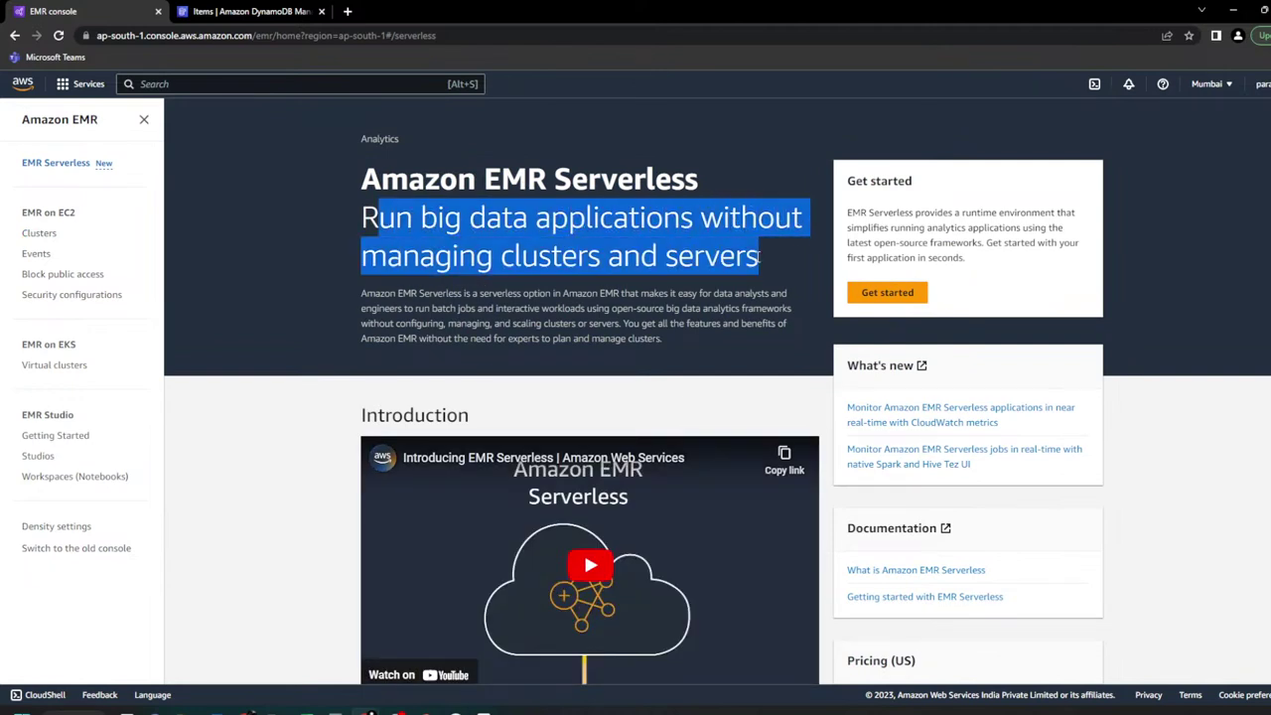
pyautogui.click(484, 275)
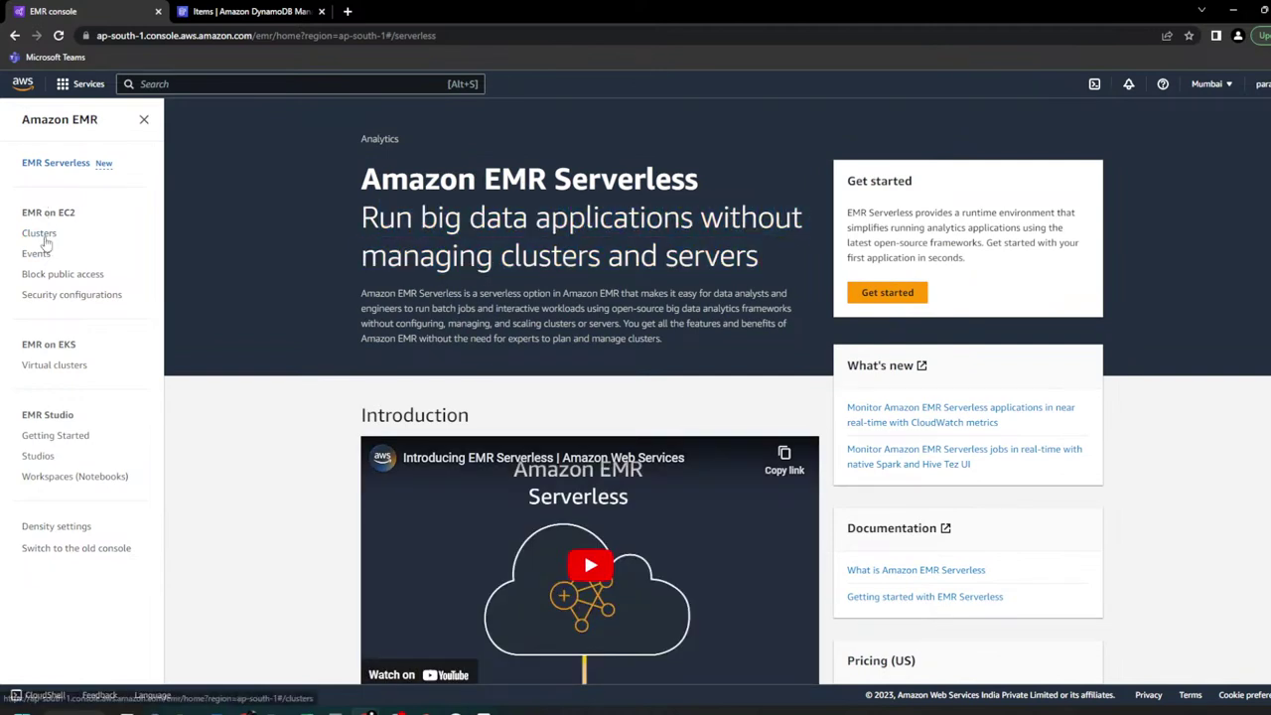
# Step: Start creating an EMR on EC2 cluster and review its name, application bundle and instance group settings
pyautogui.click(46, 238)
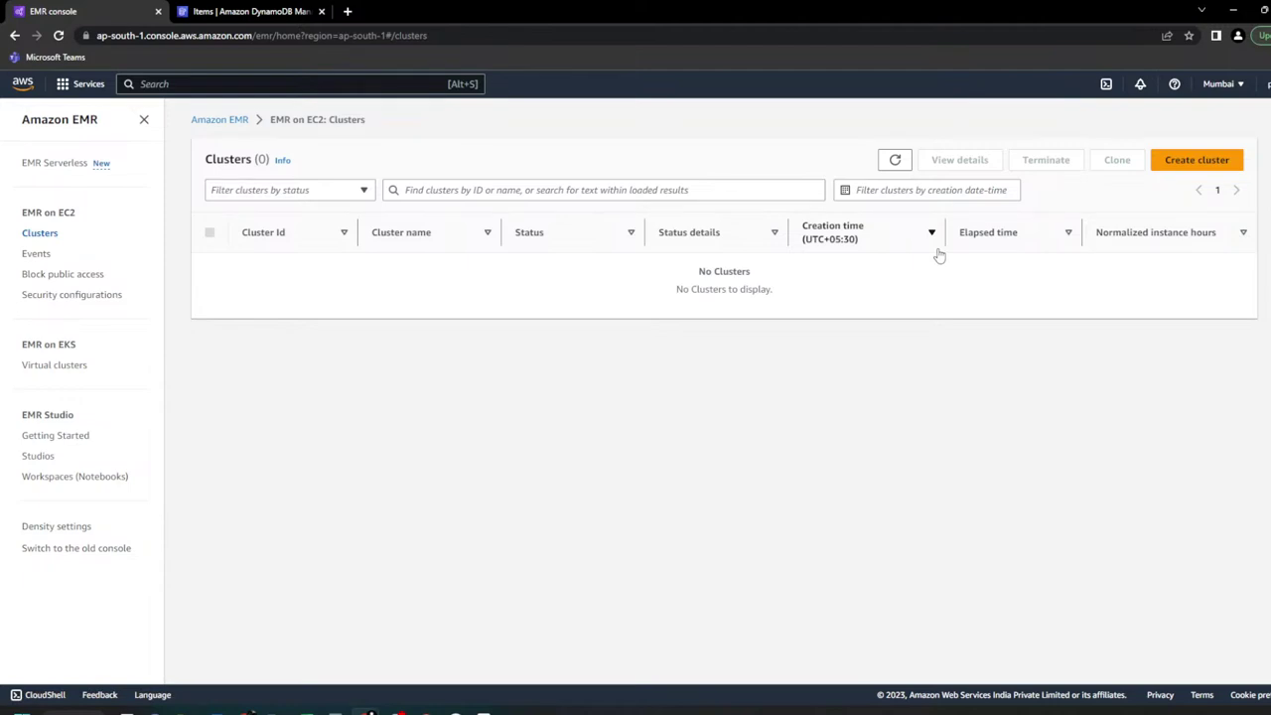
pyautogui.click(1225, 166)
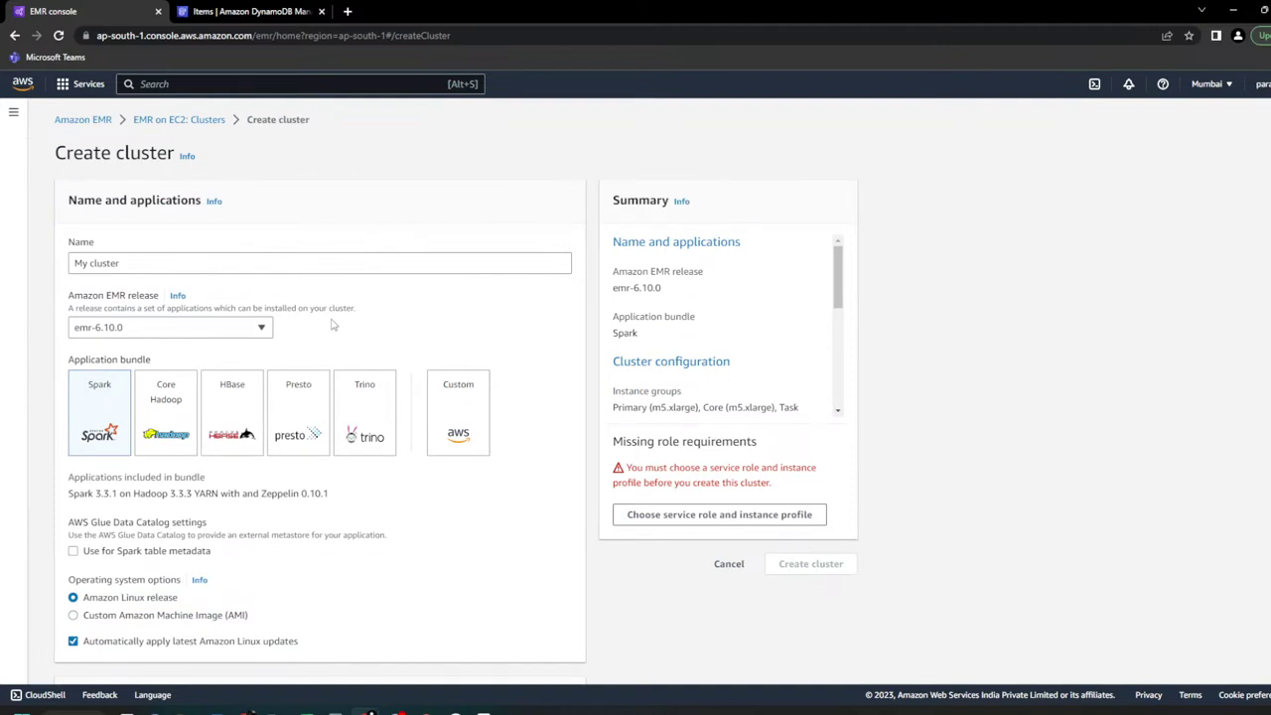
pyautogui.scroll(-1, 334, 325)
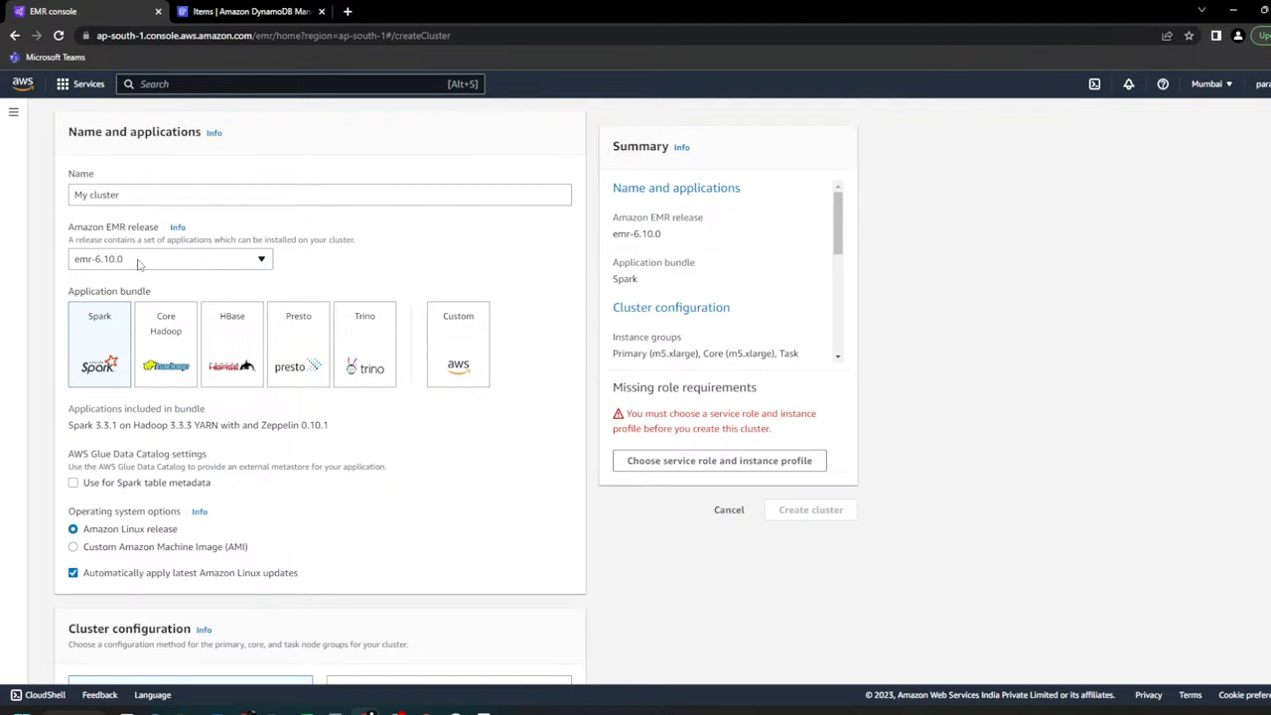
pyautogui.click(137, 201)
pyautogui.scroll(-1, 375, 464)
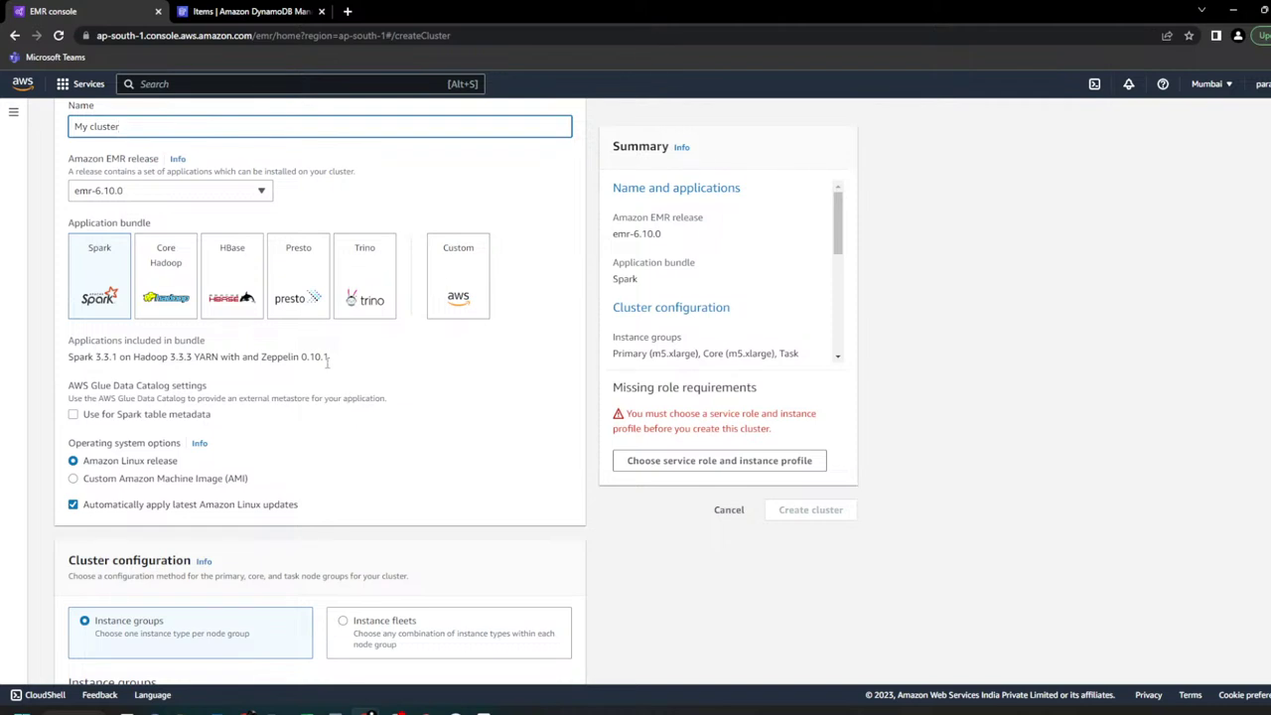
pyautogui.scroll(-3, 293, 347)
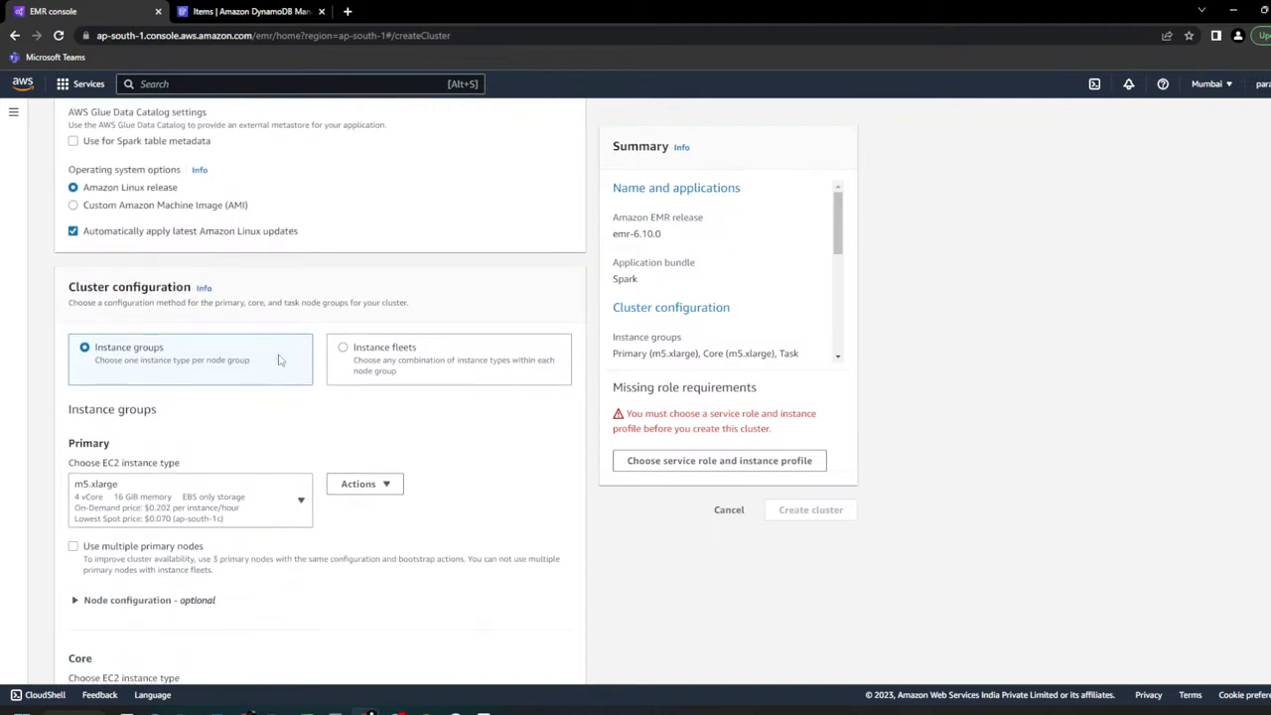
pyautogui.scroll(-1, 149, 425)
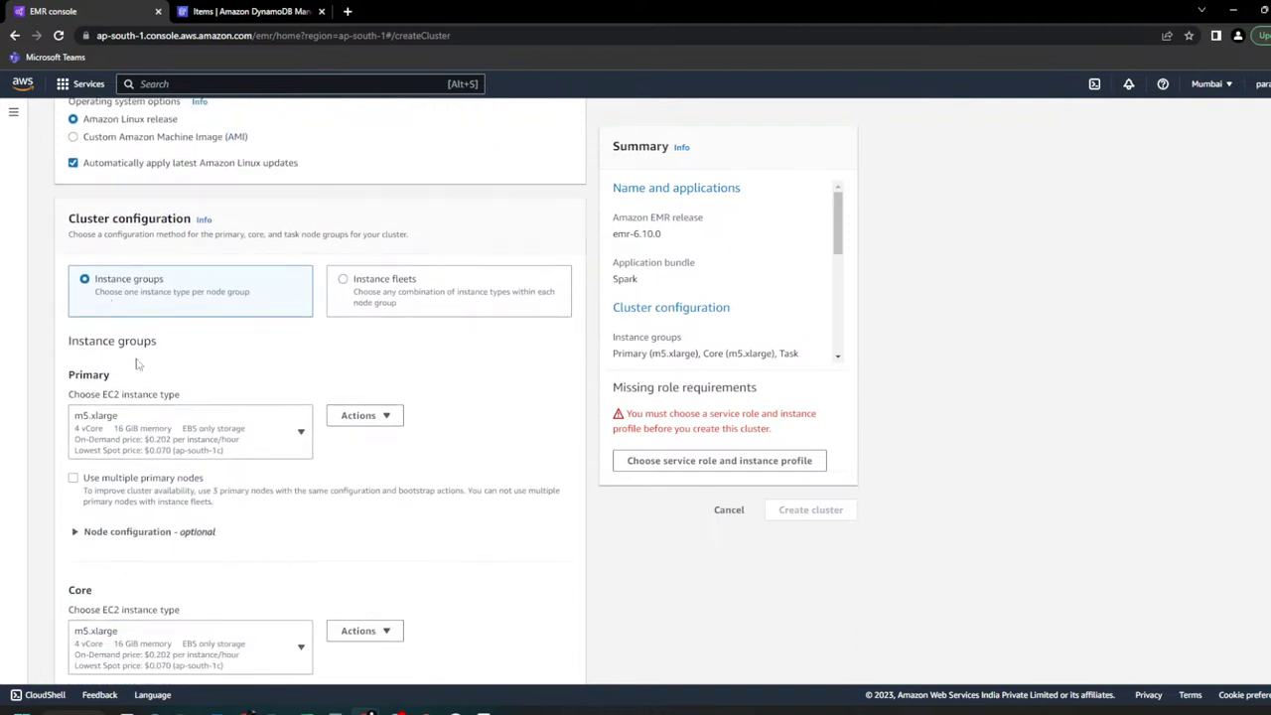
pyautogui.scroll(-1, 159, 516)
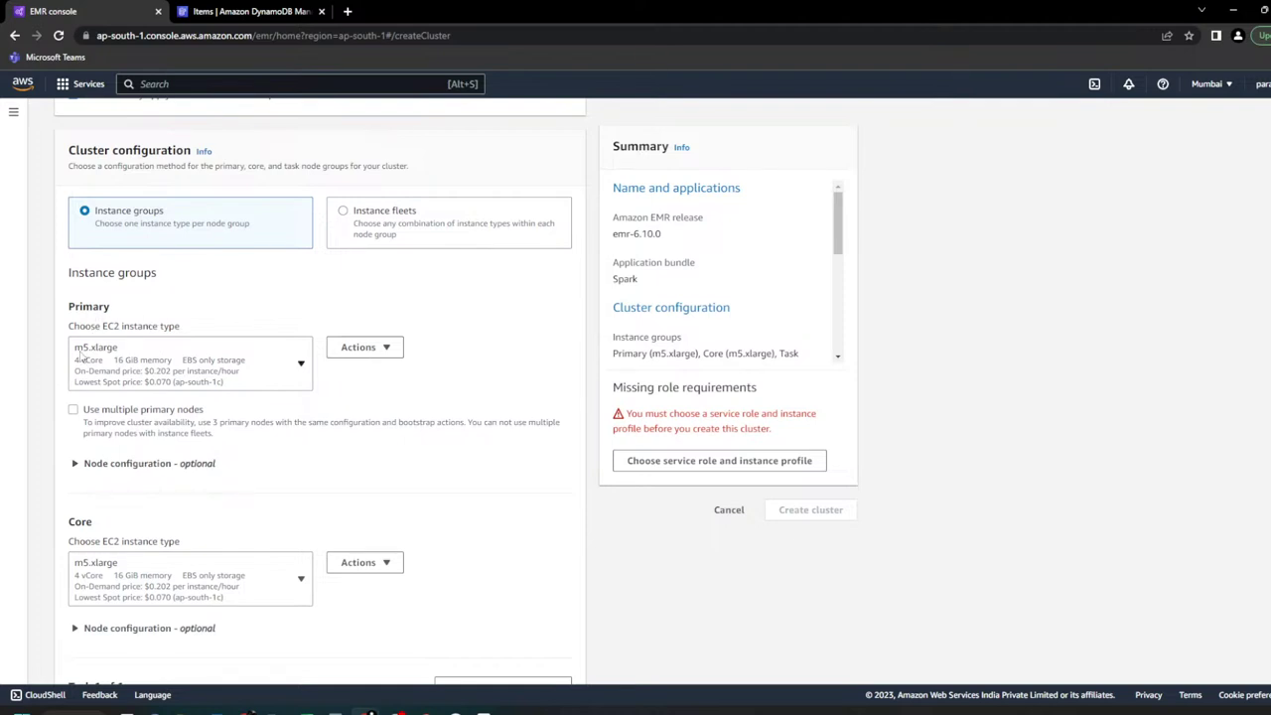
# Step: Search the primary node's EC2 instance types for t2 and browse the available types without changing the selection
pyautogui.moveTo(80, 316); pyautogui.dragTo(178, 327)
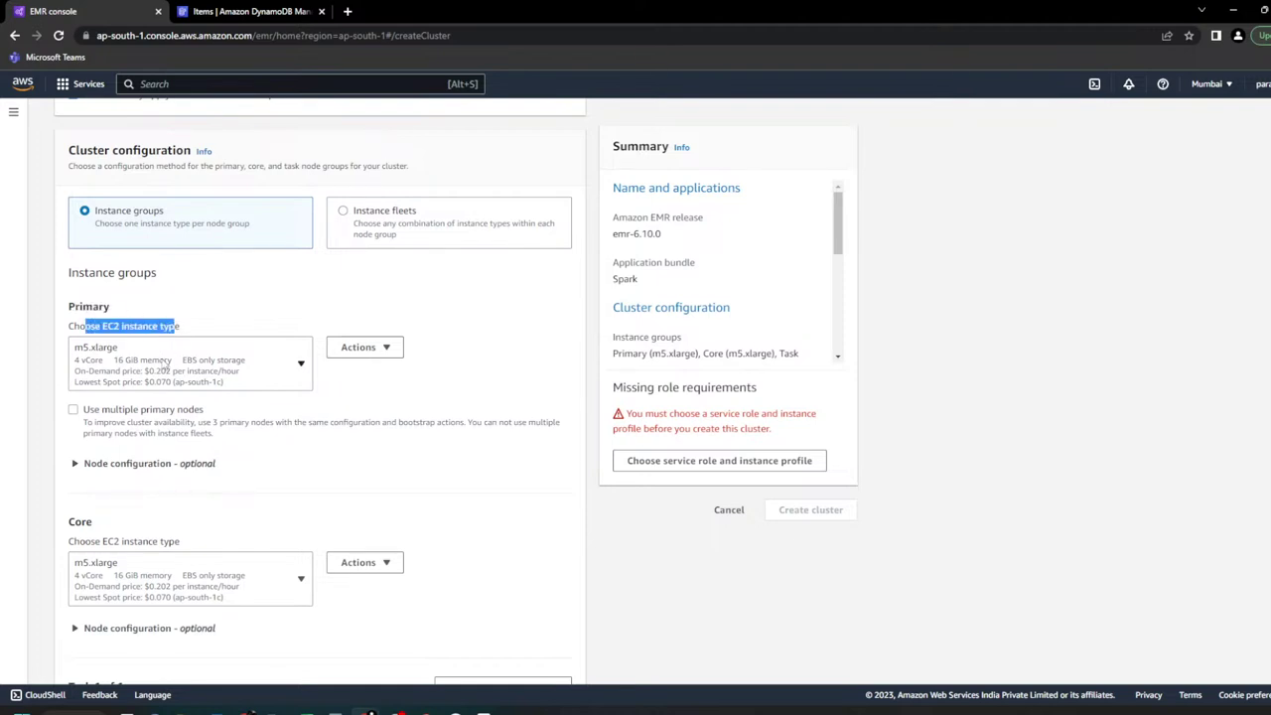
pyautogui.click(132, 369)
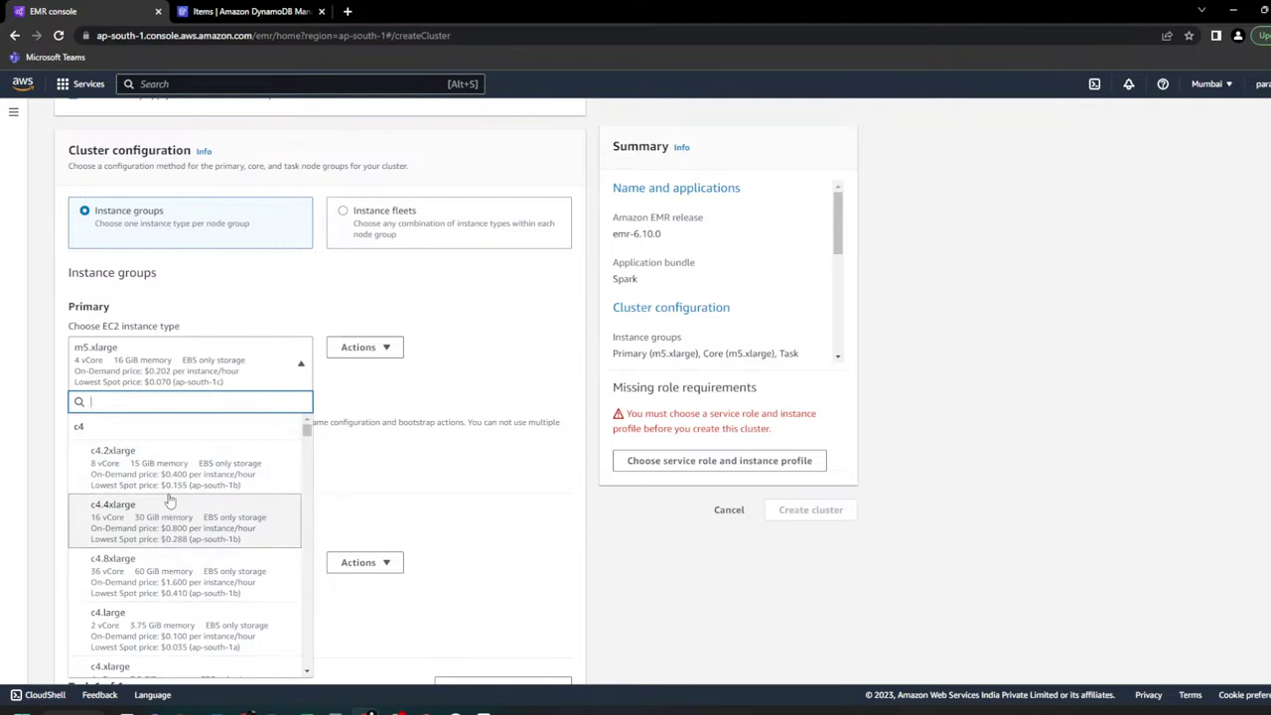
pyautogui.write('t')
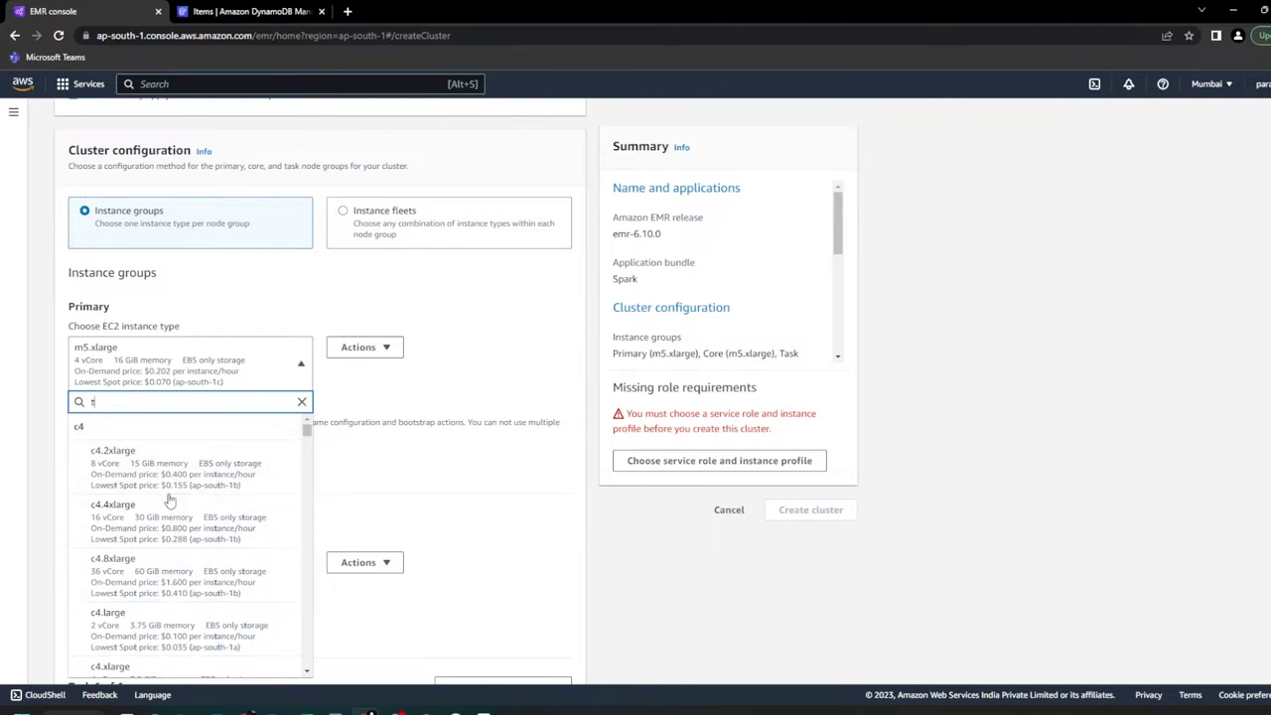
pyautogui.write('2')
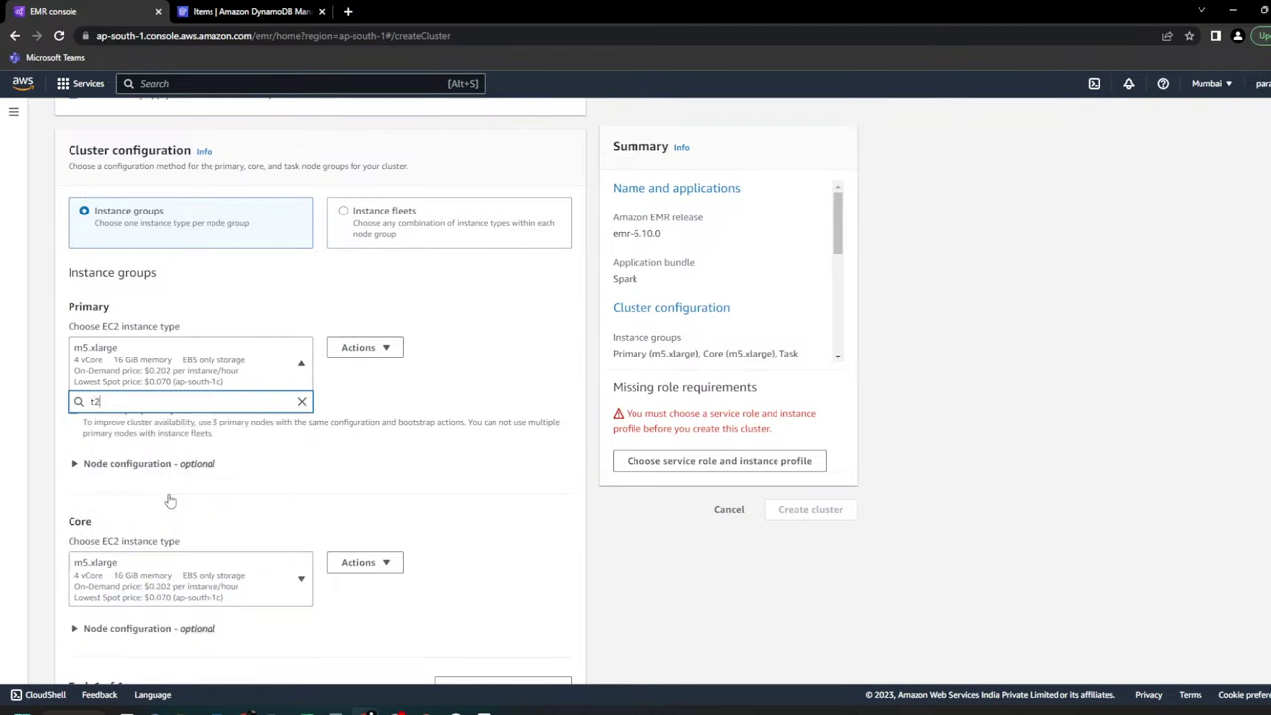
pyautogui.press('BackSpace')
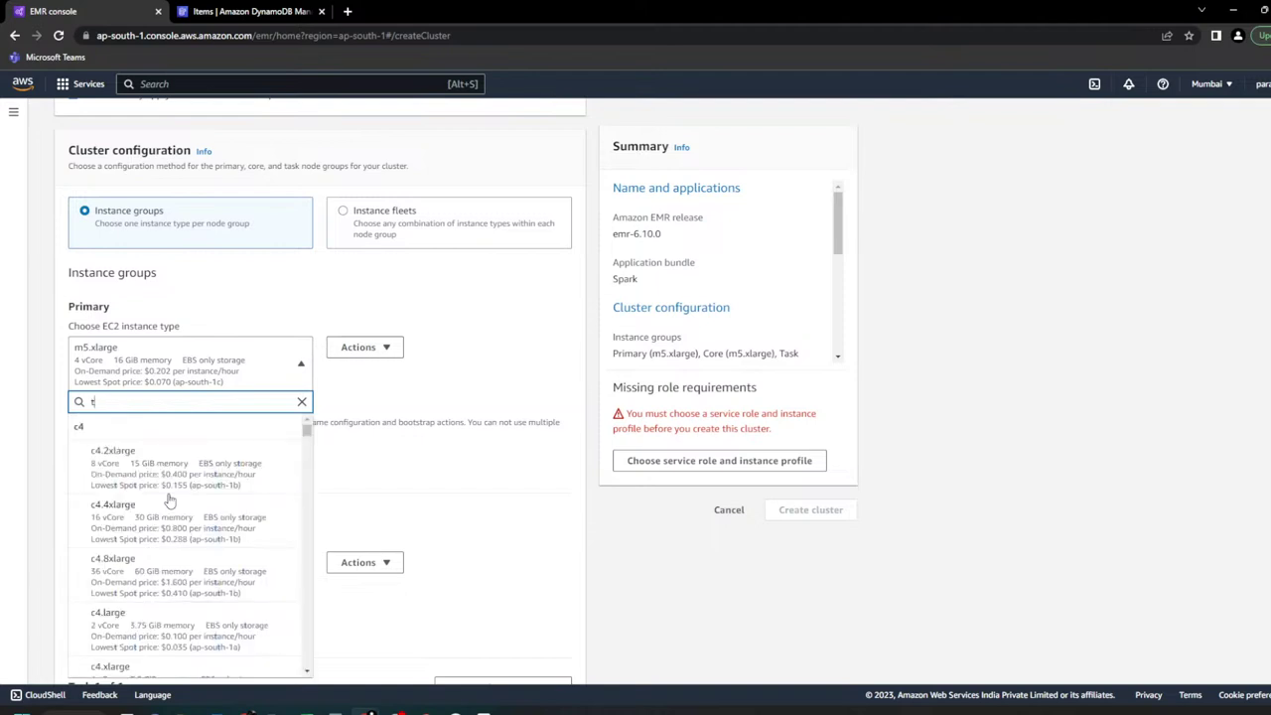
pyautogui.scroll(-10, 169, 501)
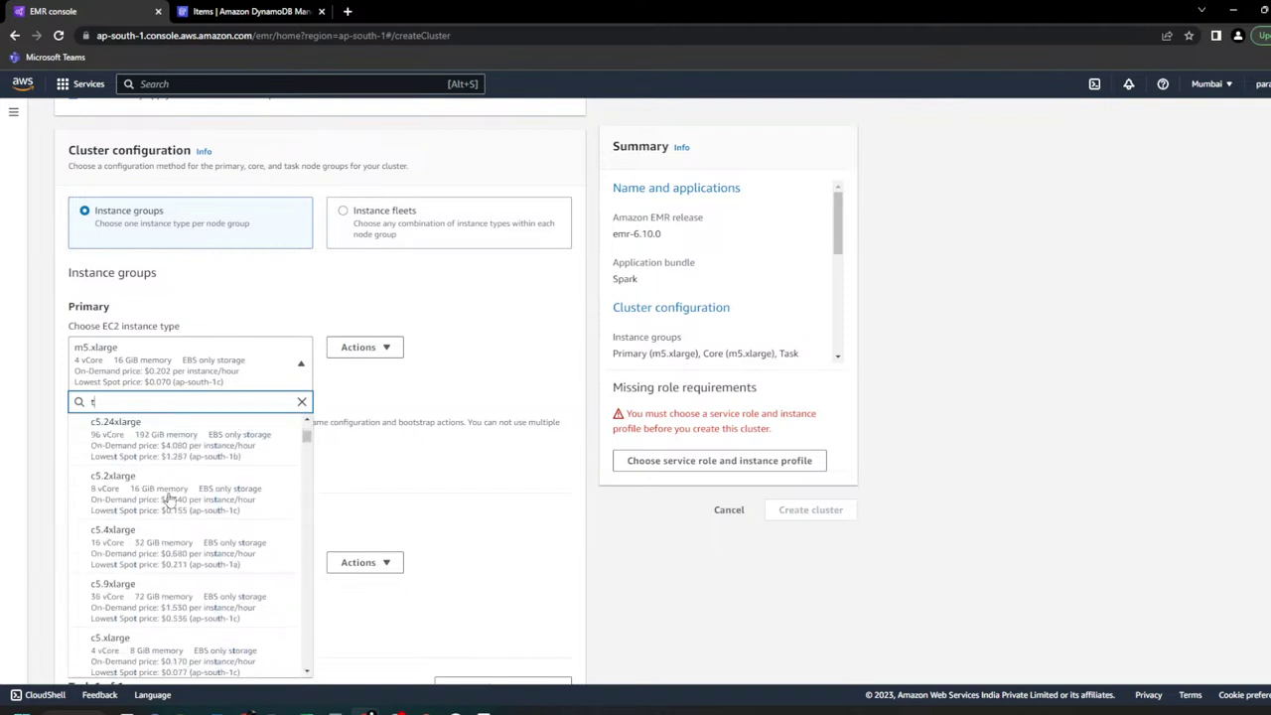
pyautogui.scroll(-10, 169, 501)
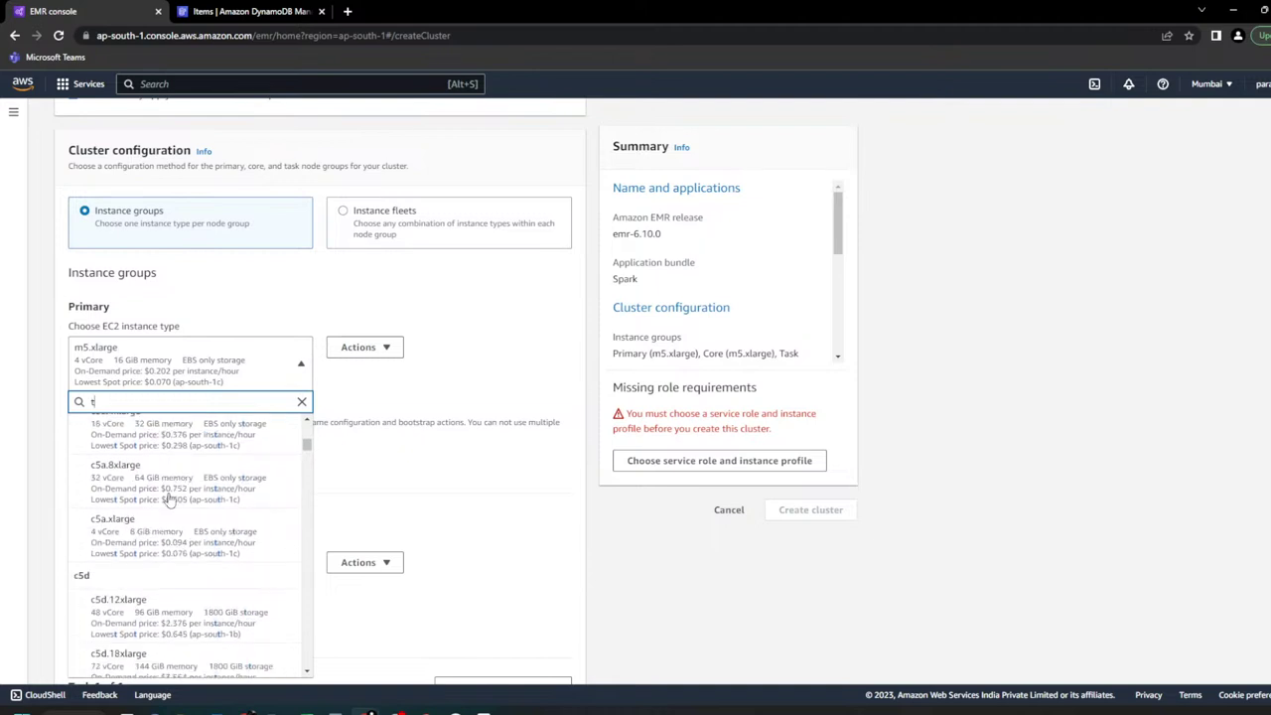
pyautogui.scroll(-10, 169, 500)
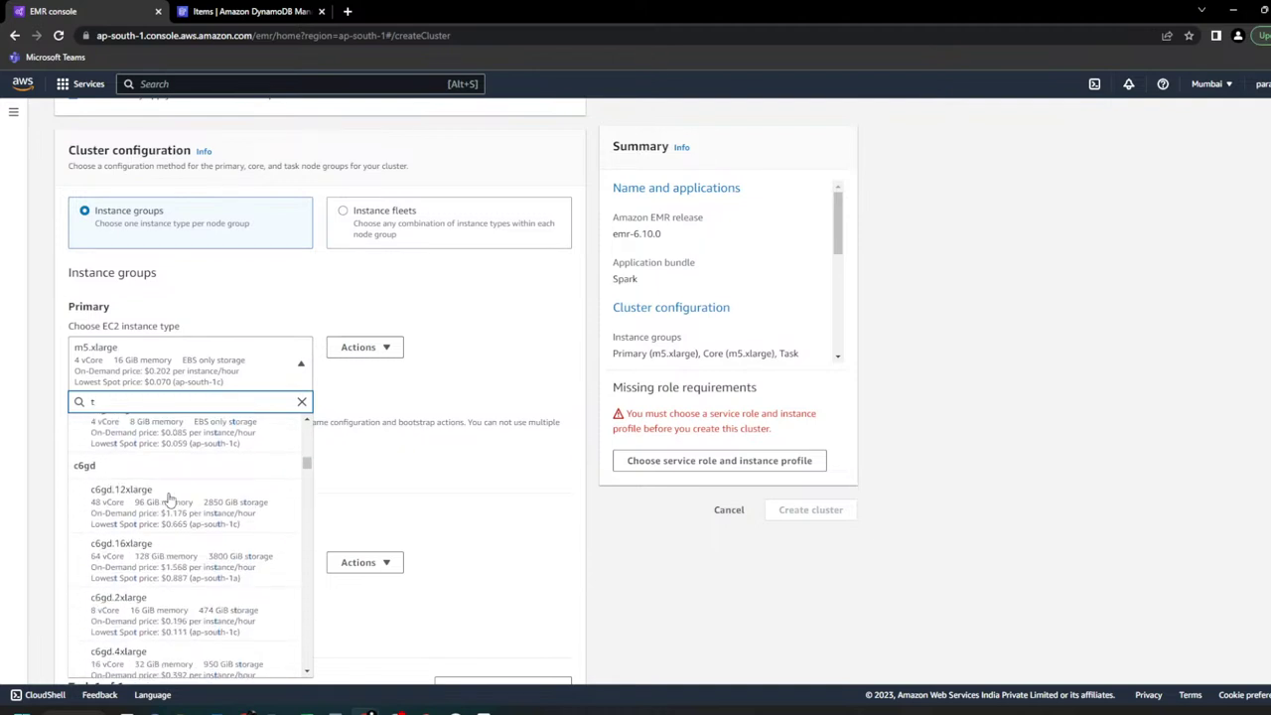
pyautogui.scroll(-10, 169, 501)
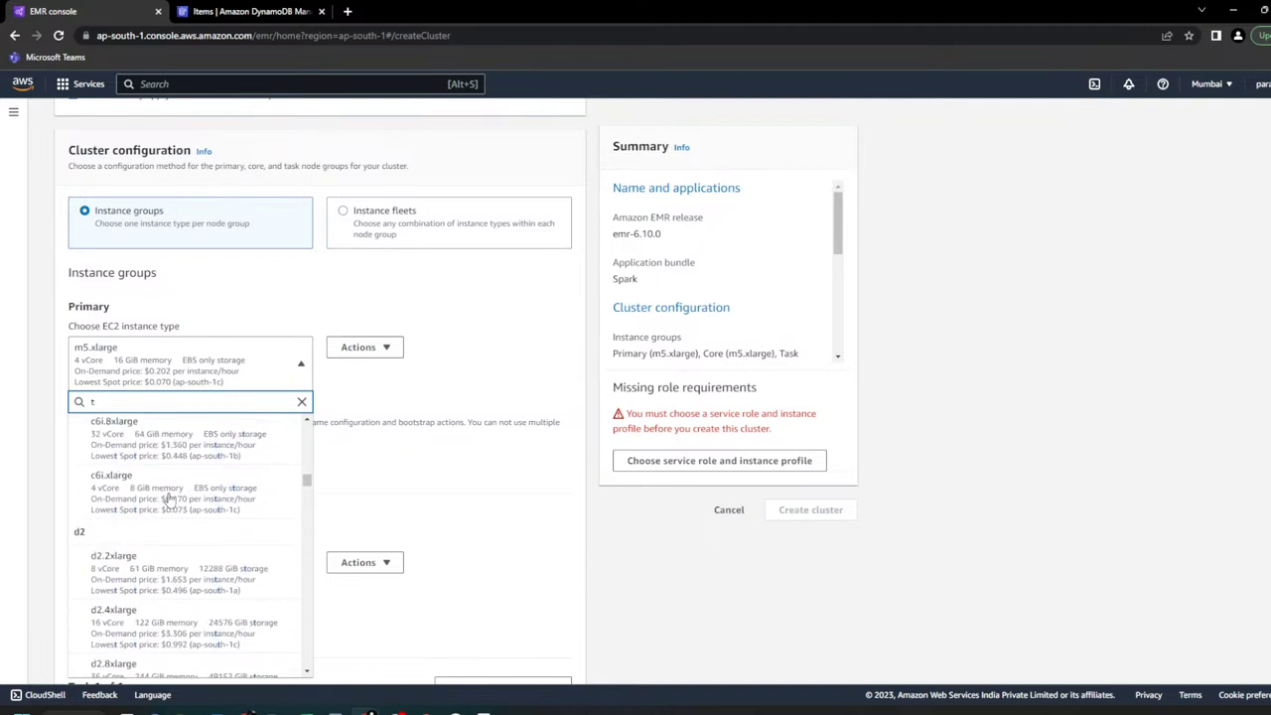
pyautogui.scroll(10, 169, 501)
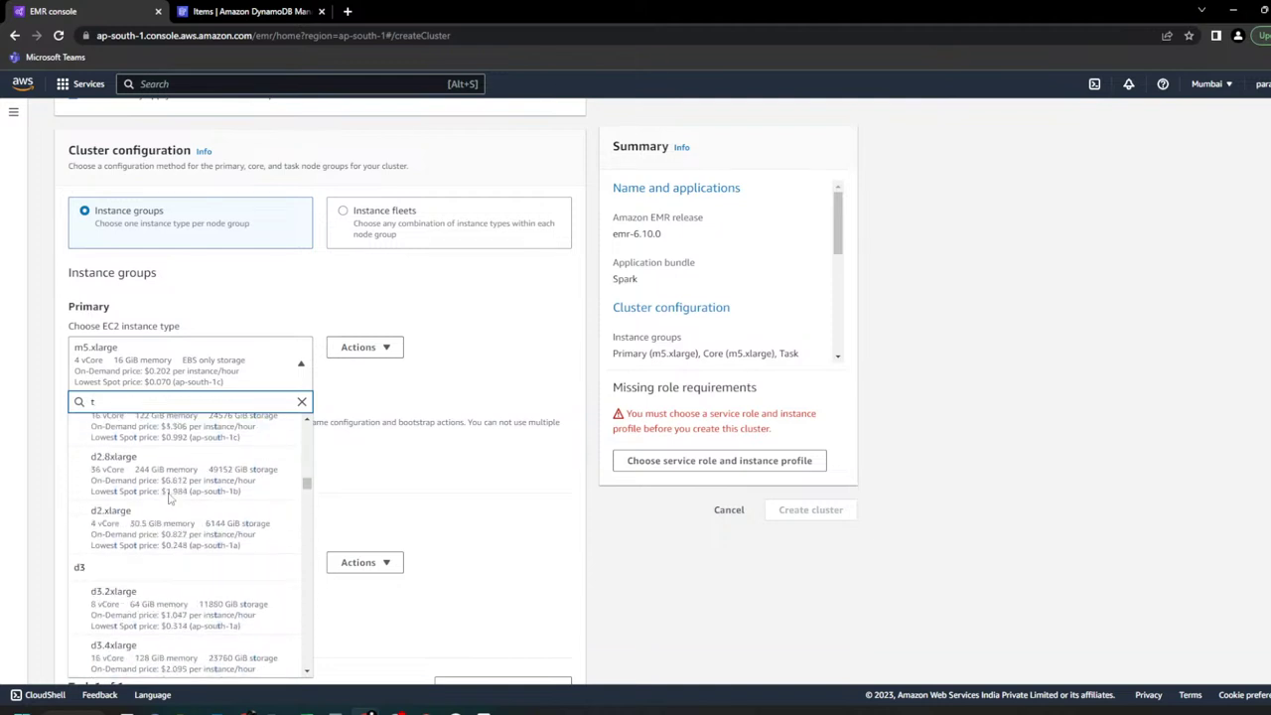
pyautogui.click(399, 389)
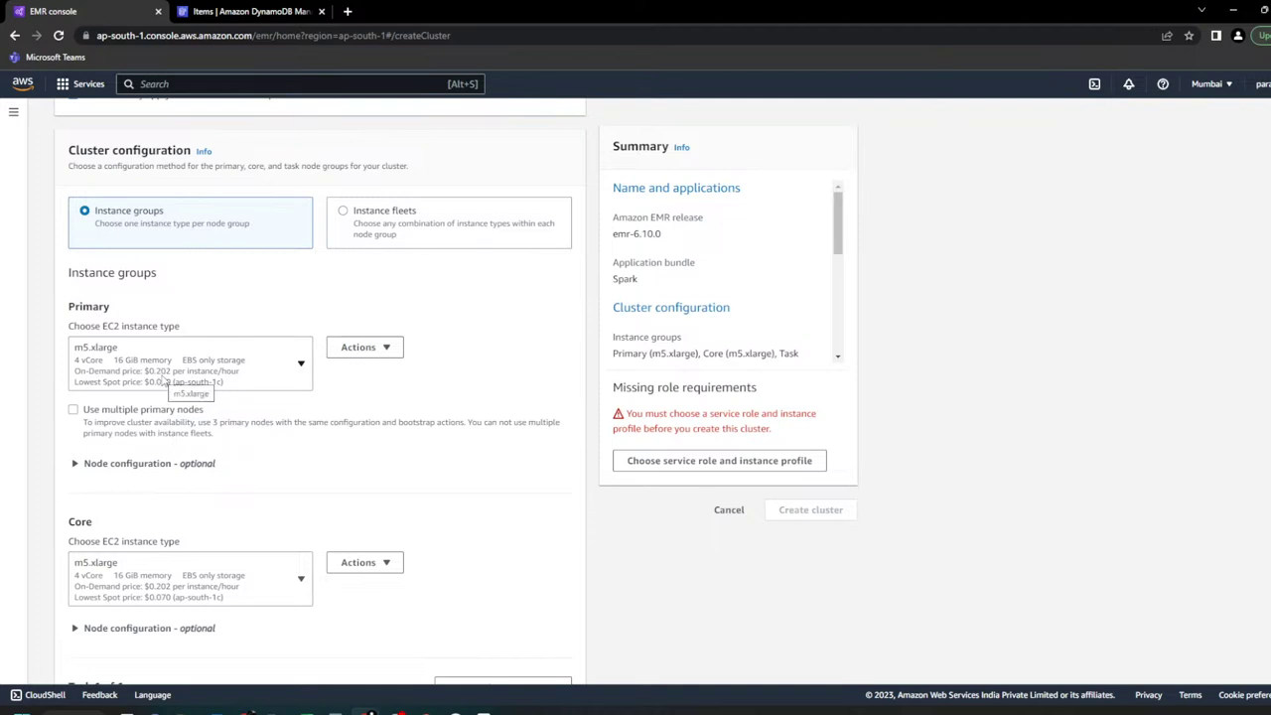
# Step: Examine the Core and Task instance group settings, including the Core node configuration, and the cluster scaling options
pyautogui.scroll(-2, 164, 385)
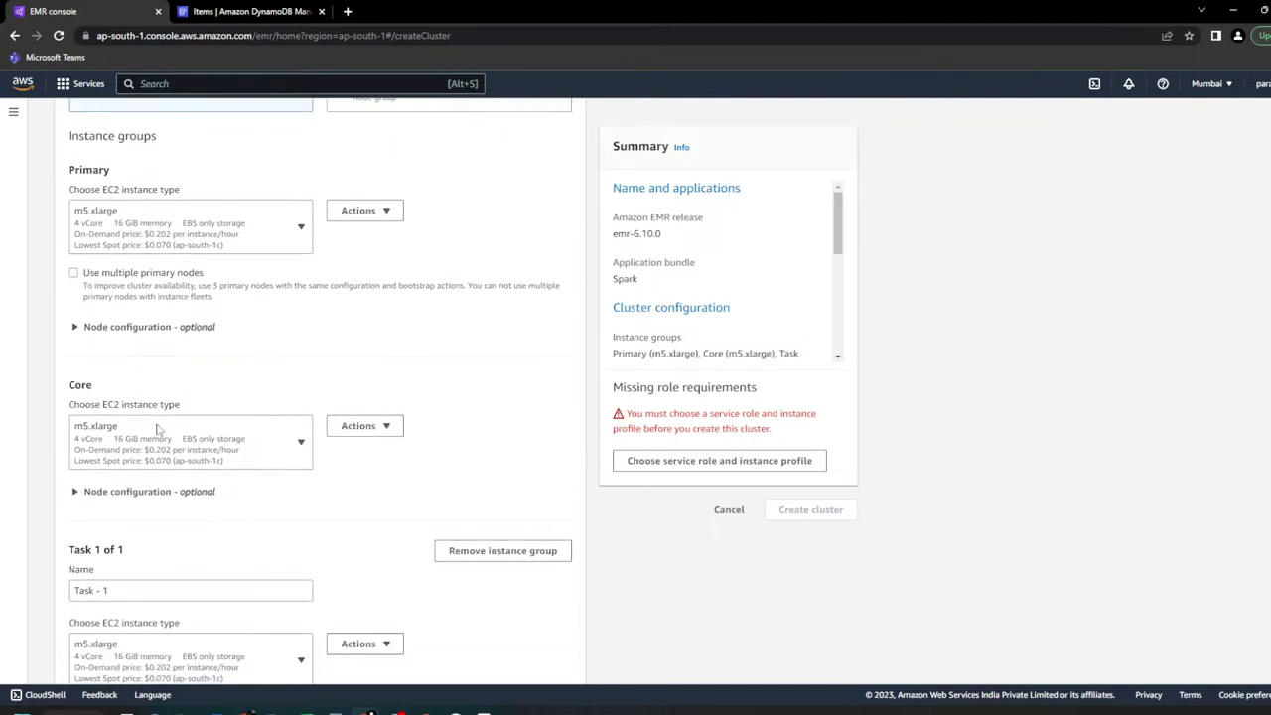
pyautogui.doubleClick(77, 385)
pyautogui.scroll(-1, 185, 508)
pyautogui.scroll(-1, 177, 507)
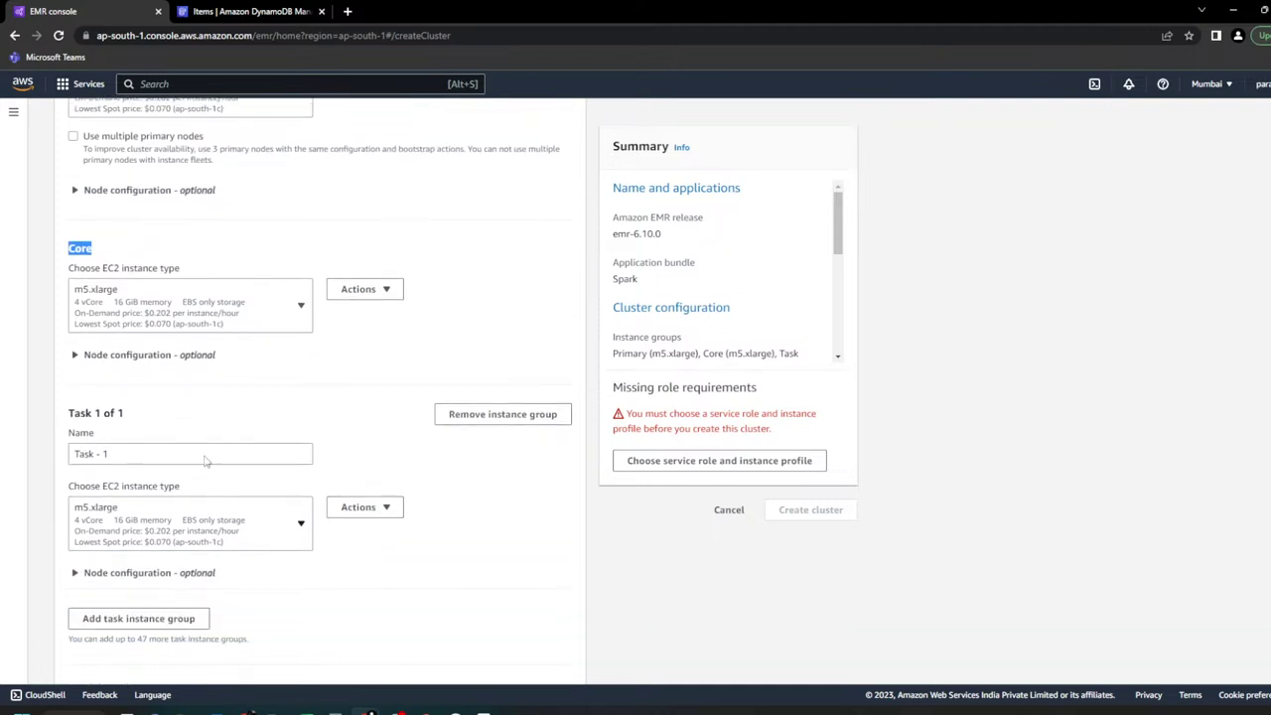
pyautogui.scroll(1, 183, 512)
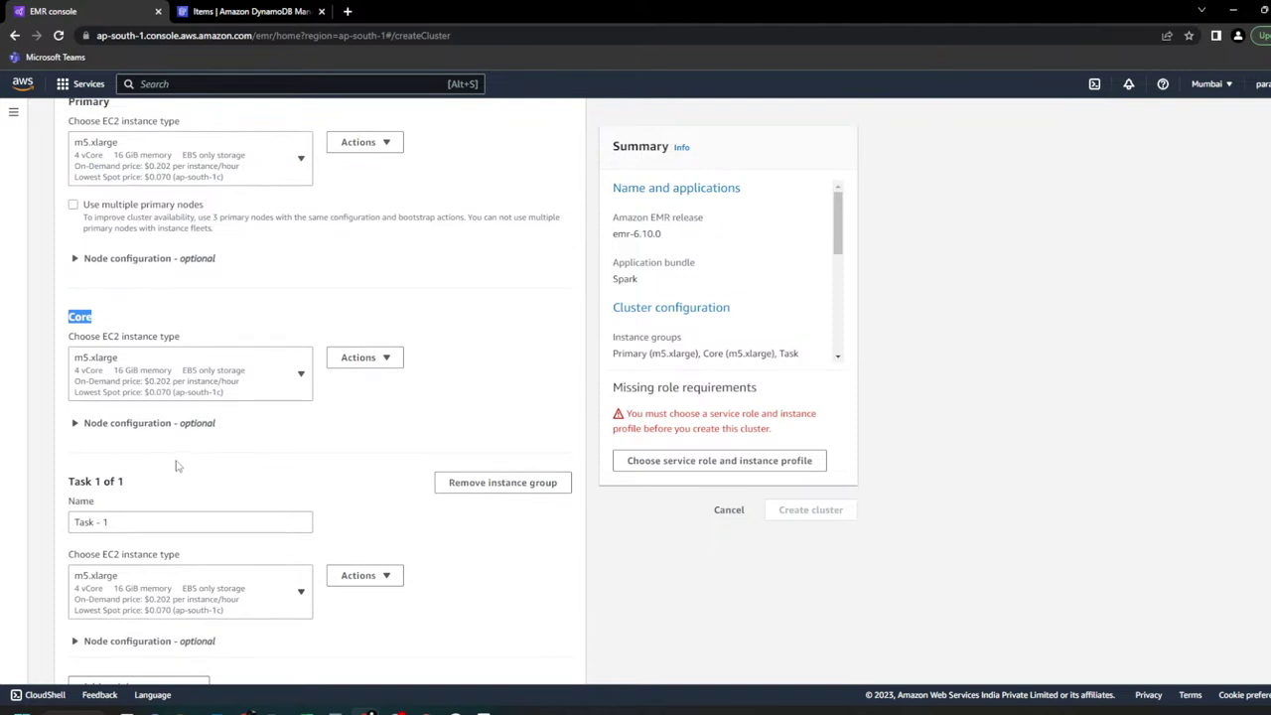
pyautogui.click(127, 423)
pyautogui.click(127, 423)
pyautogui.scroll(1, 309, 431)
pyautogui.scroll(-3, 310, 431)
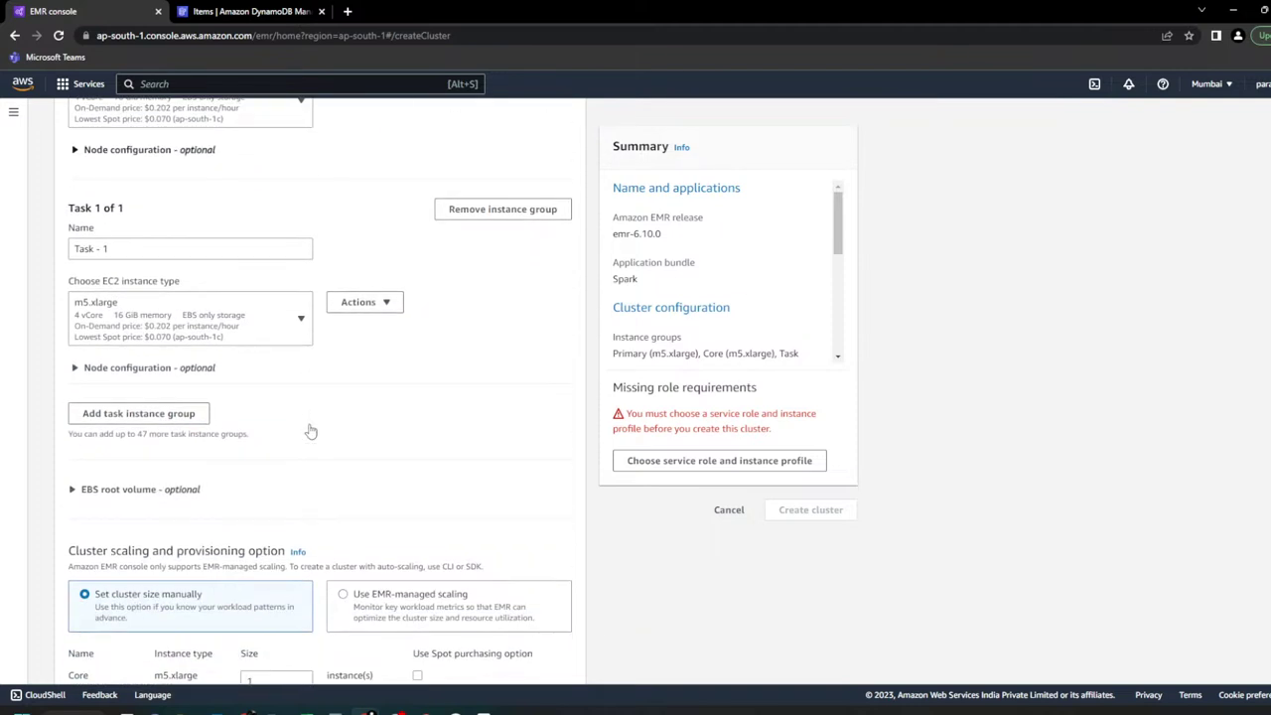
pyautogui.scroll(-2, 310, 431)
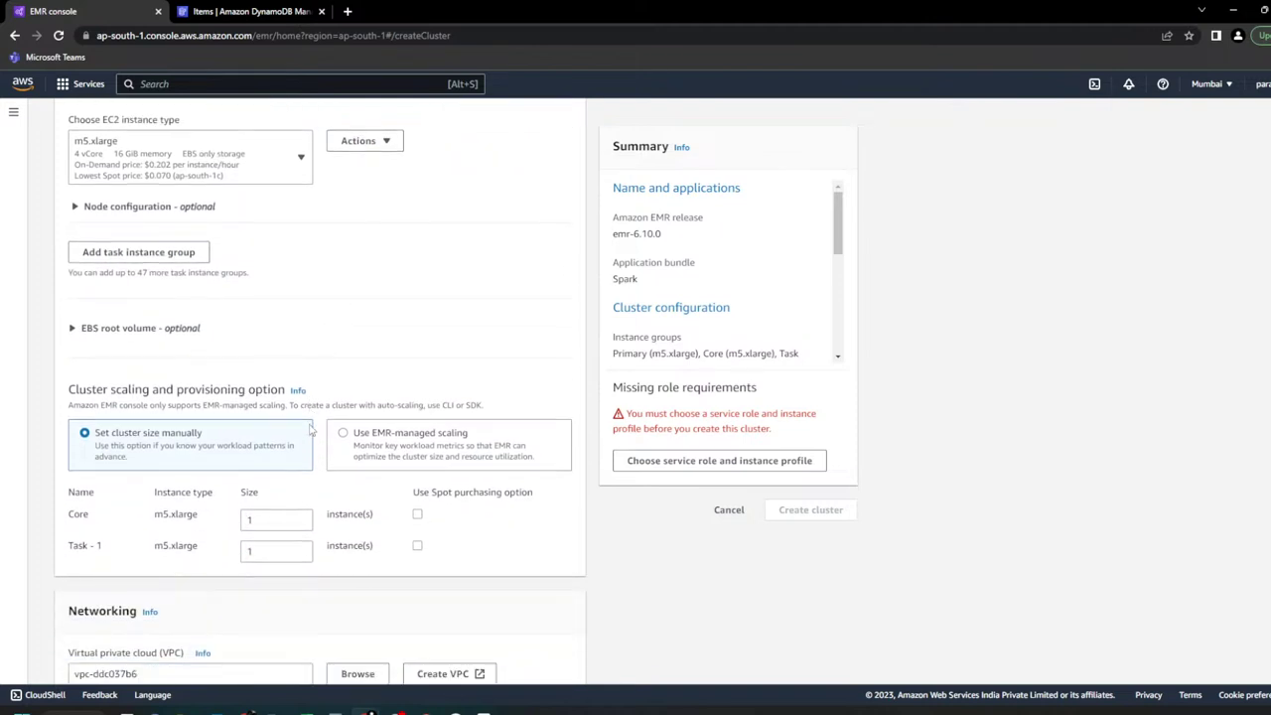
# Step: Set the Core instance group's size to 4 instances and switch to the EMR Cluster slide
pyautogui.moveTo(73, 477); pyautogui.dragTo(205, 481)
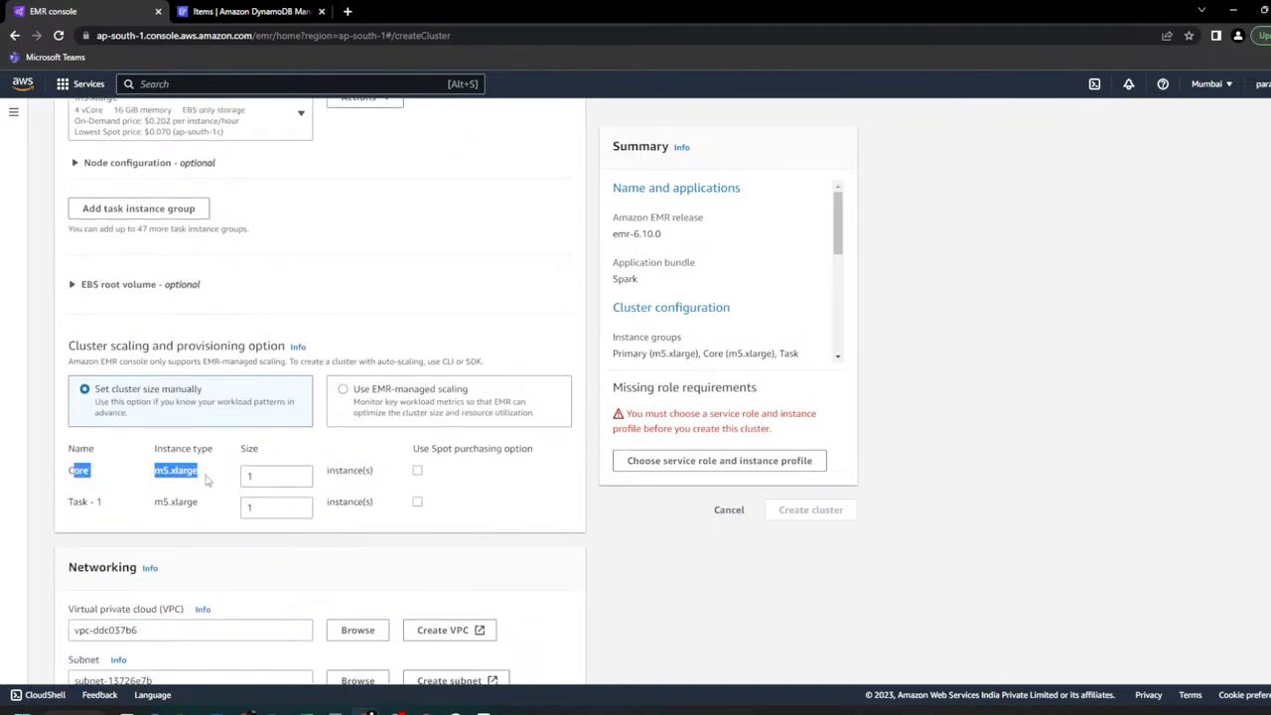
pyautogui.doubleClick(78, 471)
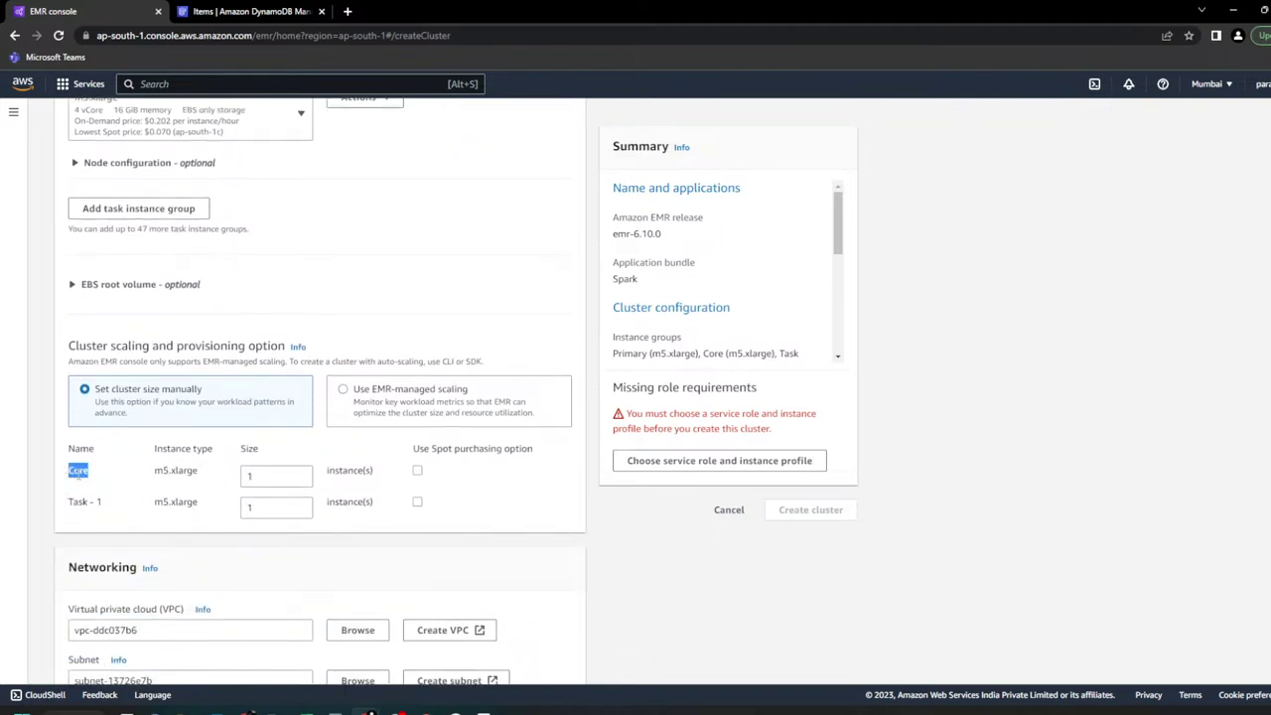
pyautogui.doubleClick(183, 470)
pyautogui.hotkey('alt', 'Tab')
pyautogui.click(298, 474)
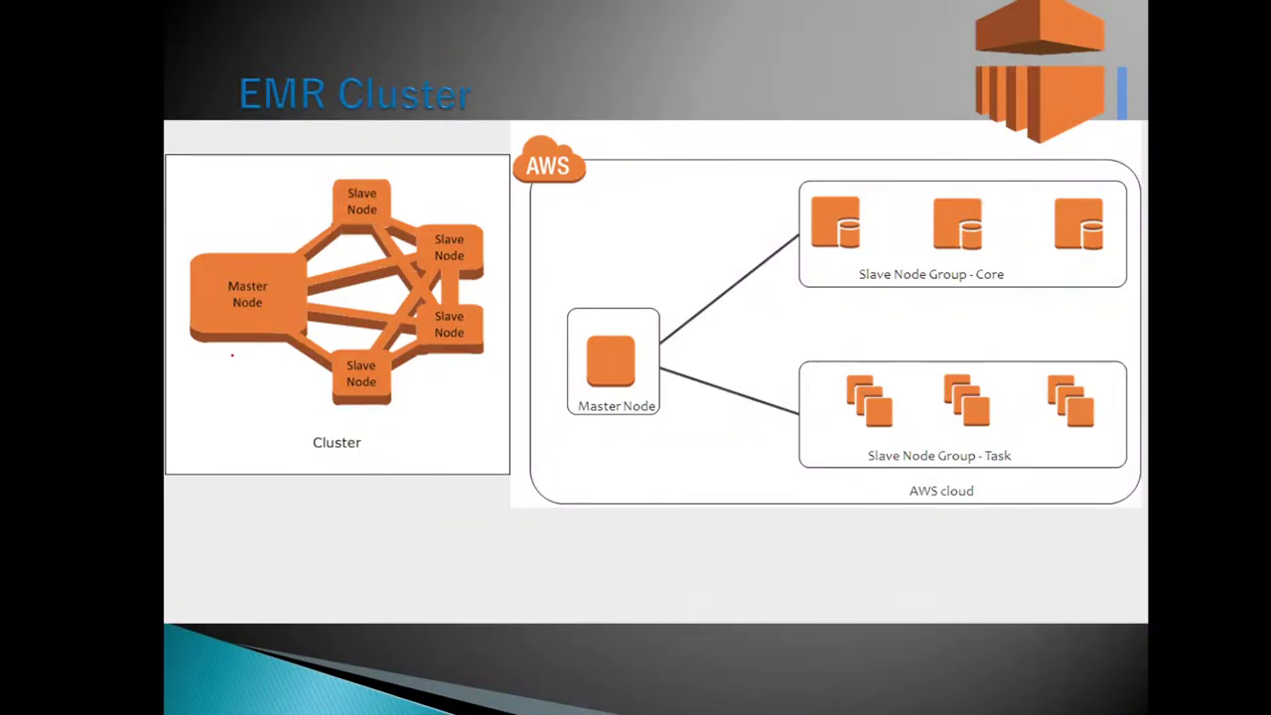
# Step: Point out the master node and slave nodes in the EMR Cluster diagram on the slide
pyautogui.moveTo(236, 354); pyautogui.dragTo(236, 375)
pyautogui.moveTo(205, 377); pyautogui.dragTo(253, 376)
pyautogui.moveTo(301, 178)
pyautogui.mouseDown()
pyautogui.moveTo(308, 213)
pyautogui.moveTo(349, 214)
pyautogui.mouseUp()
pyautogui.moveTo(236, 182)
pyautogui.mouseDown()
pyautogui.moveTo(421, 157)
pyautogui.moveTo(229, 398)
pyautogui.moveTo(383, 150)
pyautogui.mouseUp()
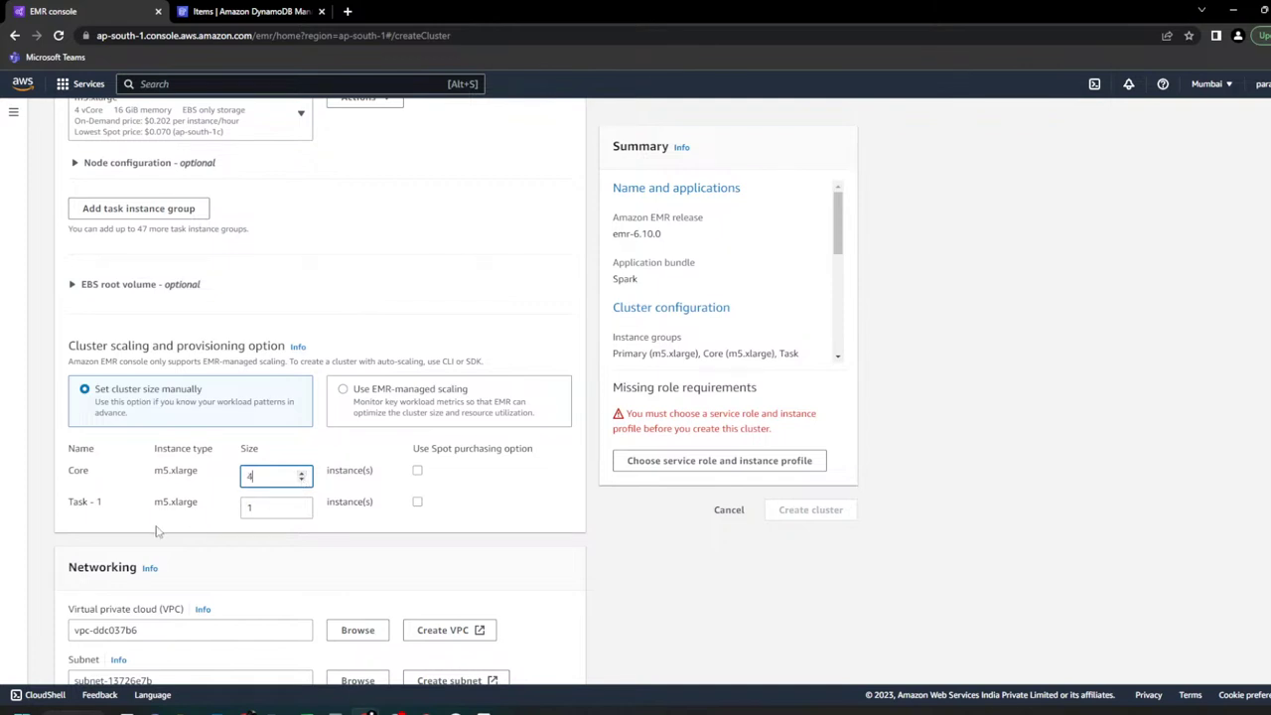
# Step: Try to set the Task - 1 instance group's size to 0 instances in the cluster creation form
pyautogui.click(155, 528)
pyautogui.moveTo(79, 472); pyautogui.dragTo(201, 504)
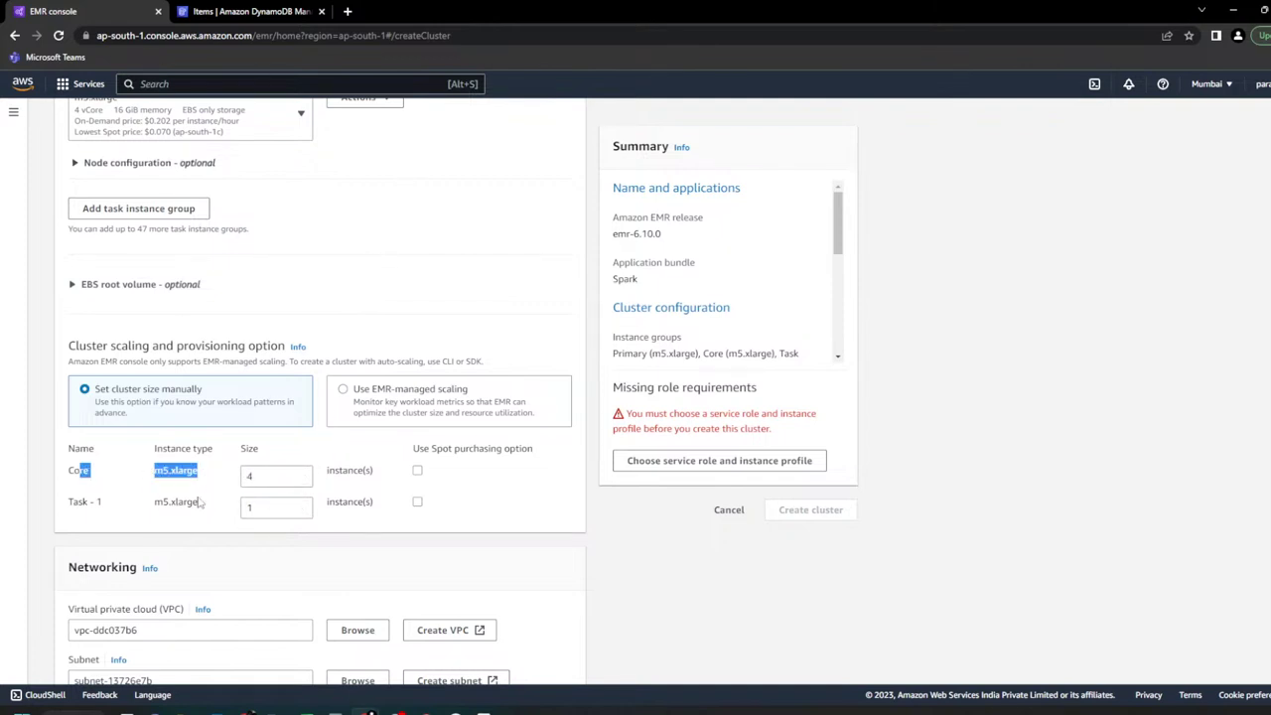
pyautogui.click(300, 511)
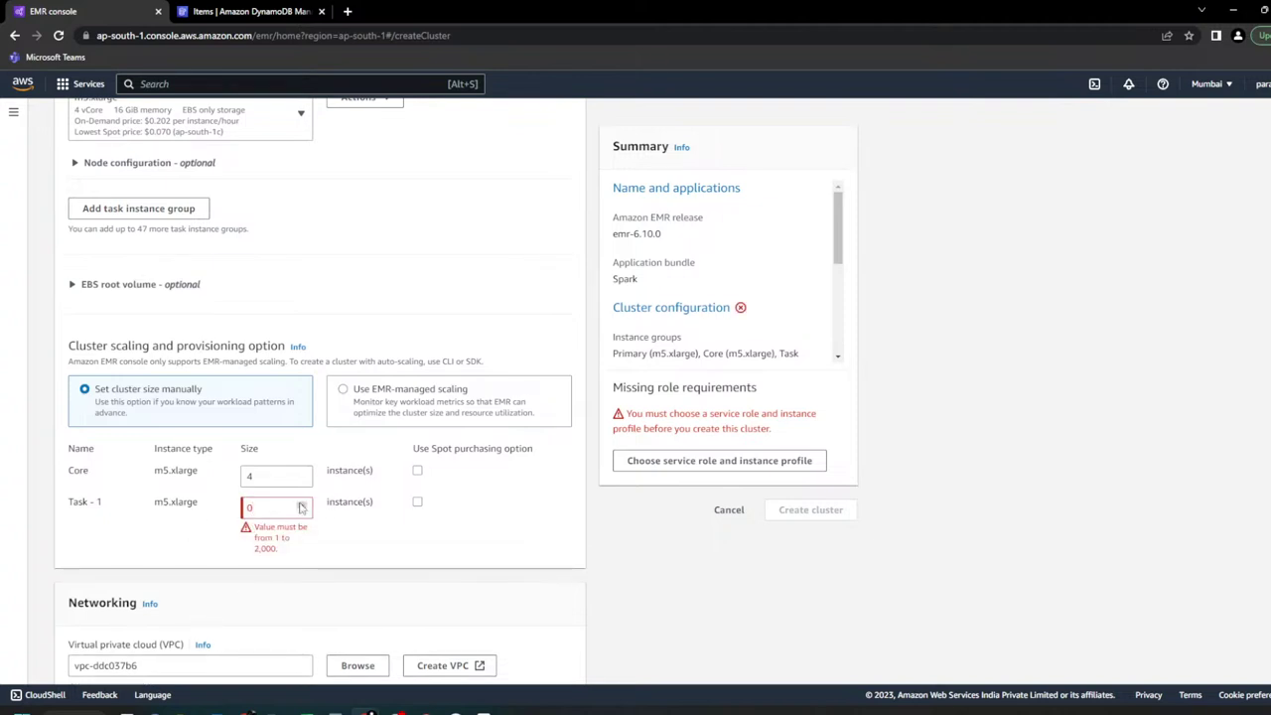
pyautogui.click(301, 504)
# Step: Remove the Task - 1 instance group from the cluster configuration
pyautogui.scroll(3, 176, 331)
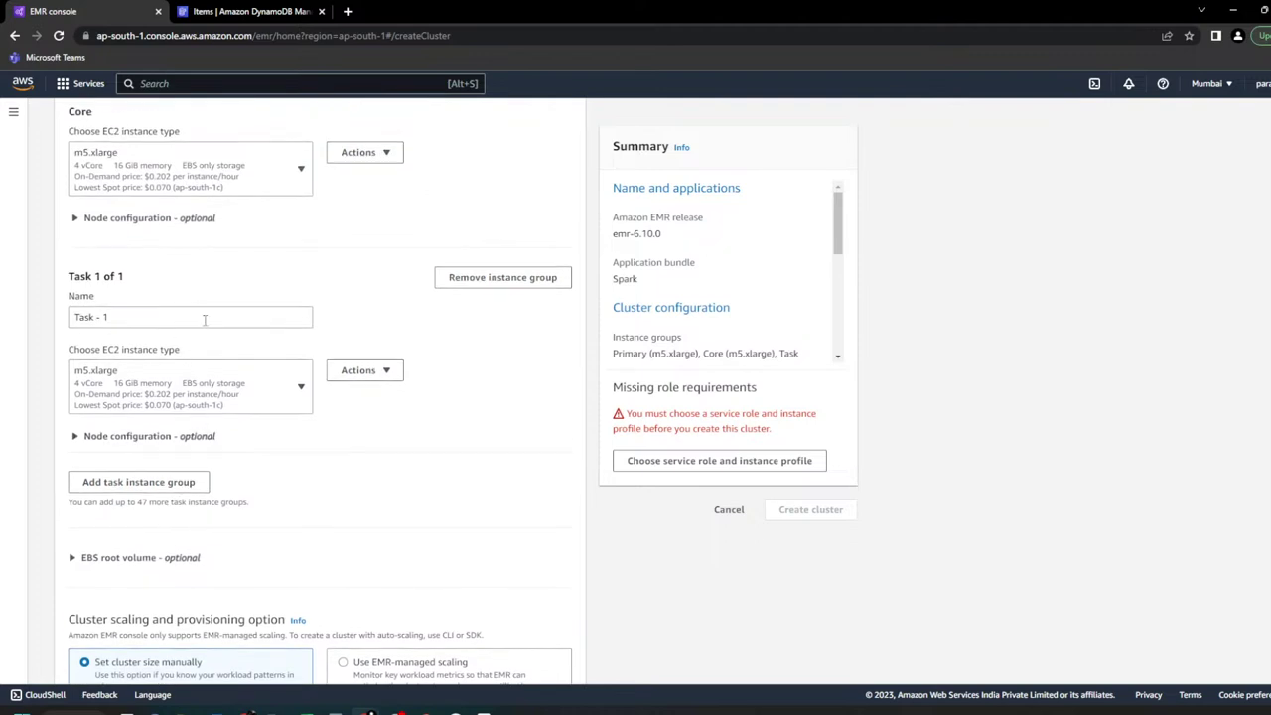
pyautogui.click(488, 280)
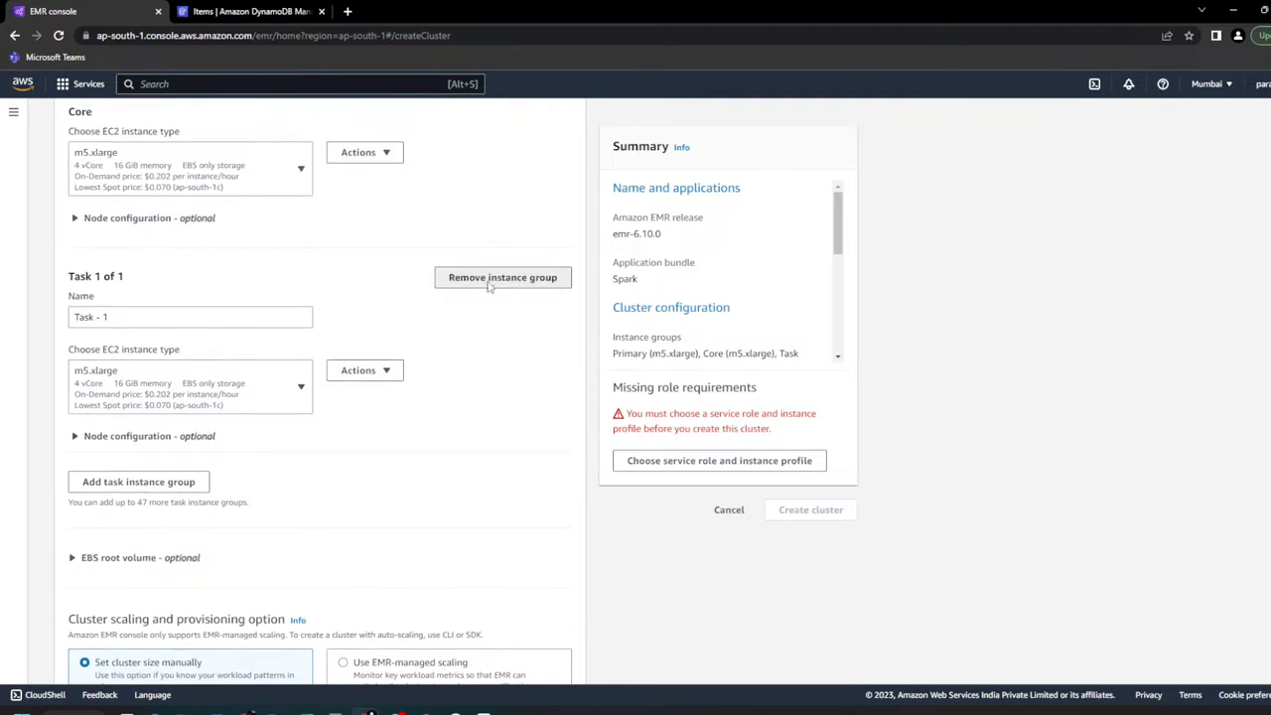
pyautogui.scroll(-1, 248, 447)
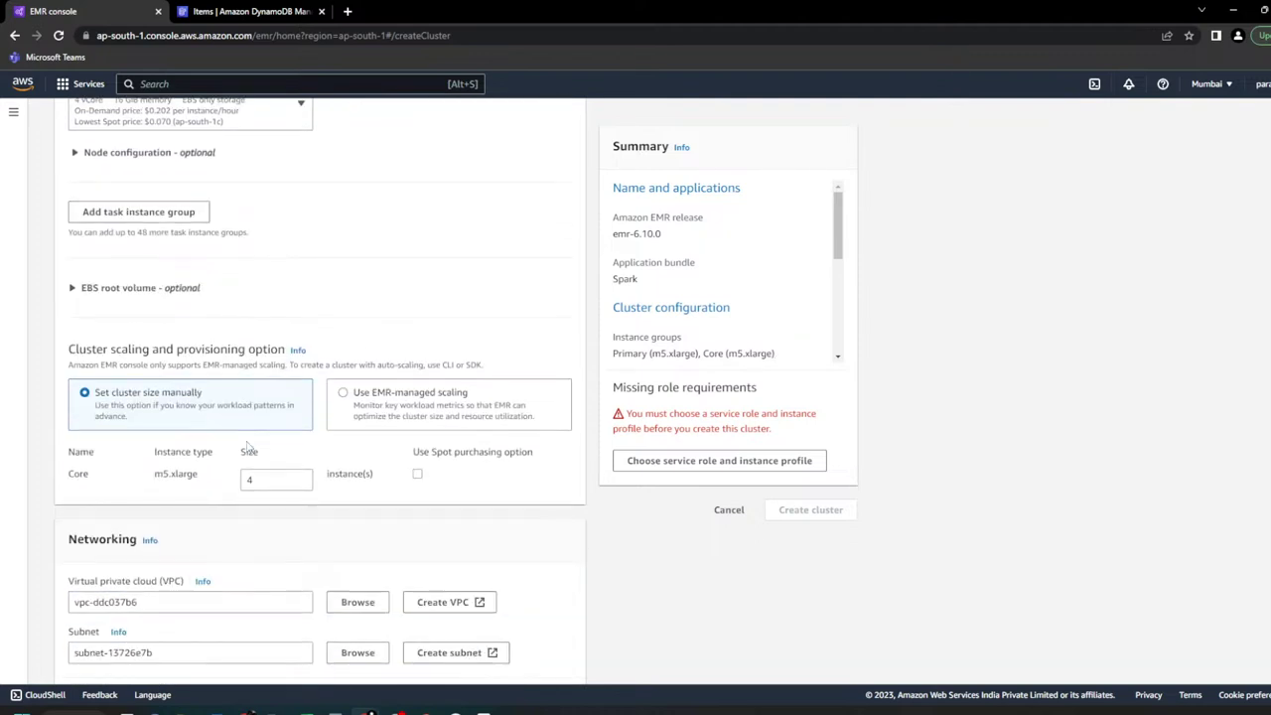
# Step: Examine the cluster scaling, networking, steps and cluster termination settings in the cluster creation form
pyautogui.scroll(4, 248, 447)
pyautogui.scroll(-5, 248, 447)
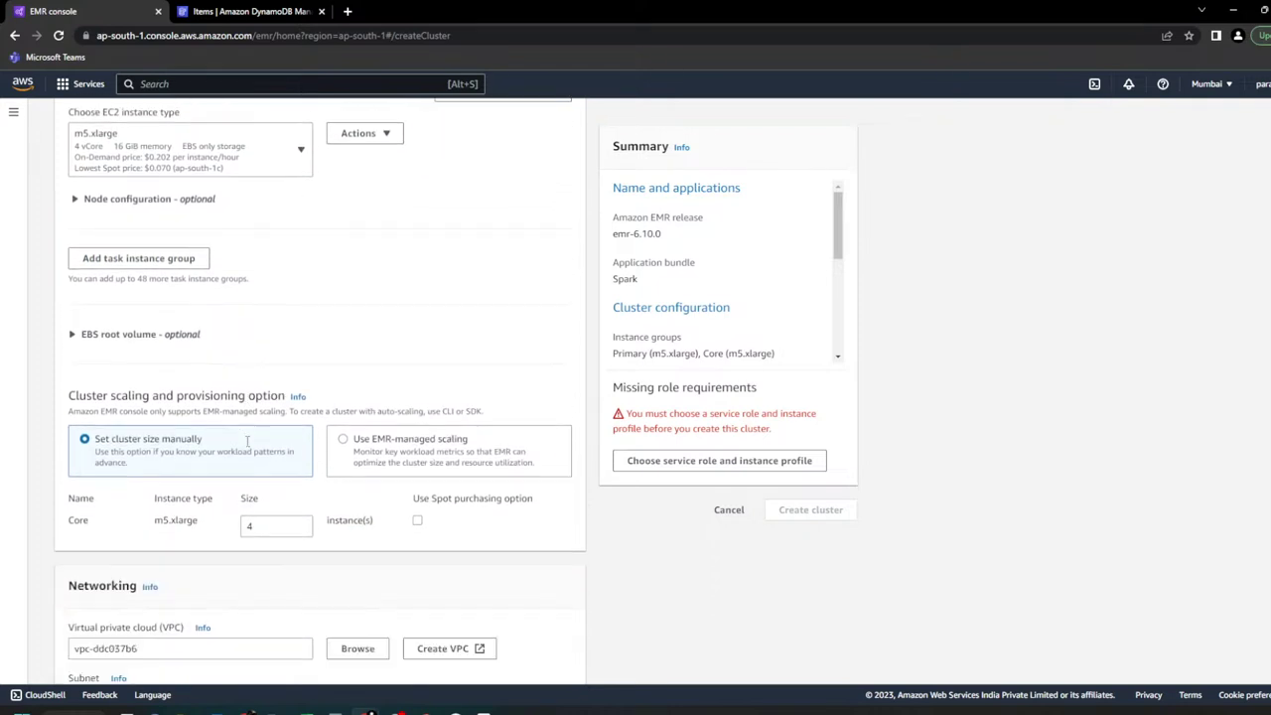
pyautogui.scroll(-2, 247, 442)
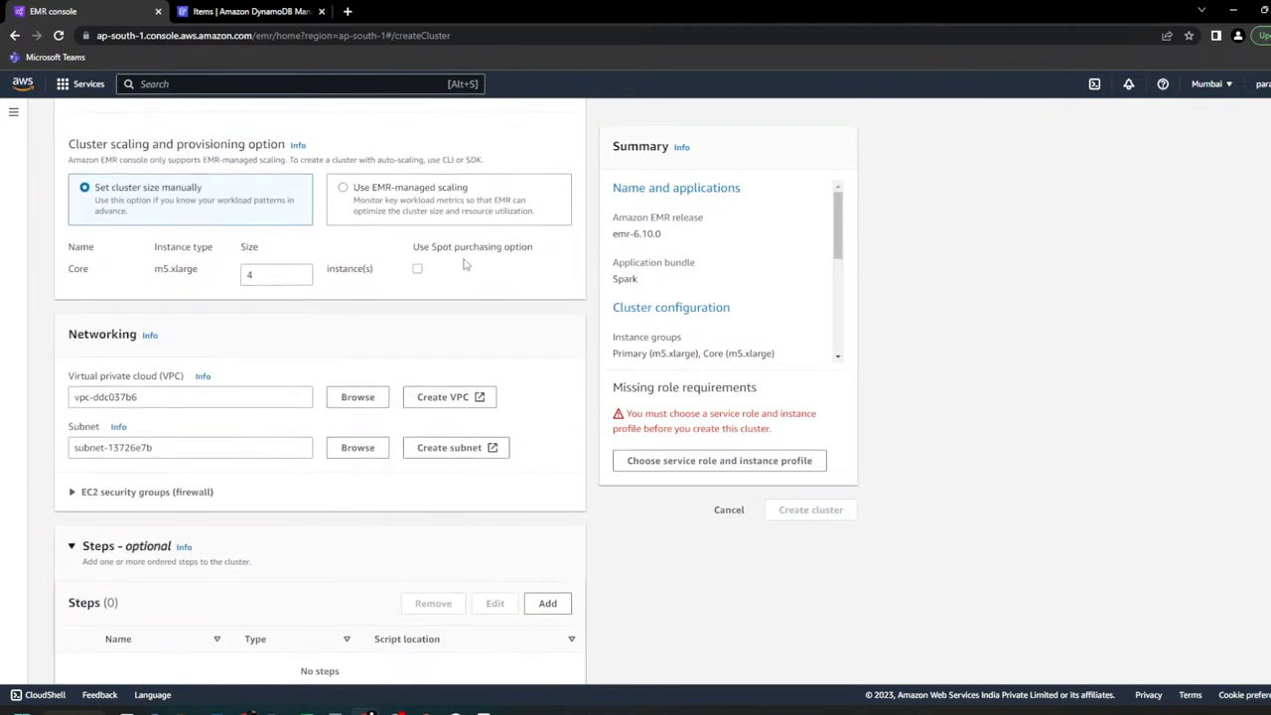
pyautogui.moveTo(450, 247); pyautogui.dragTo(536, 254)
pyautogui.click(558, 409)
pyautogui.scroll(-2, 547, 456)
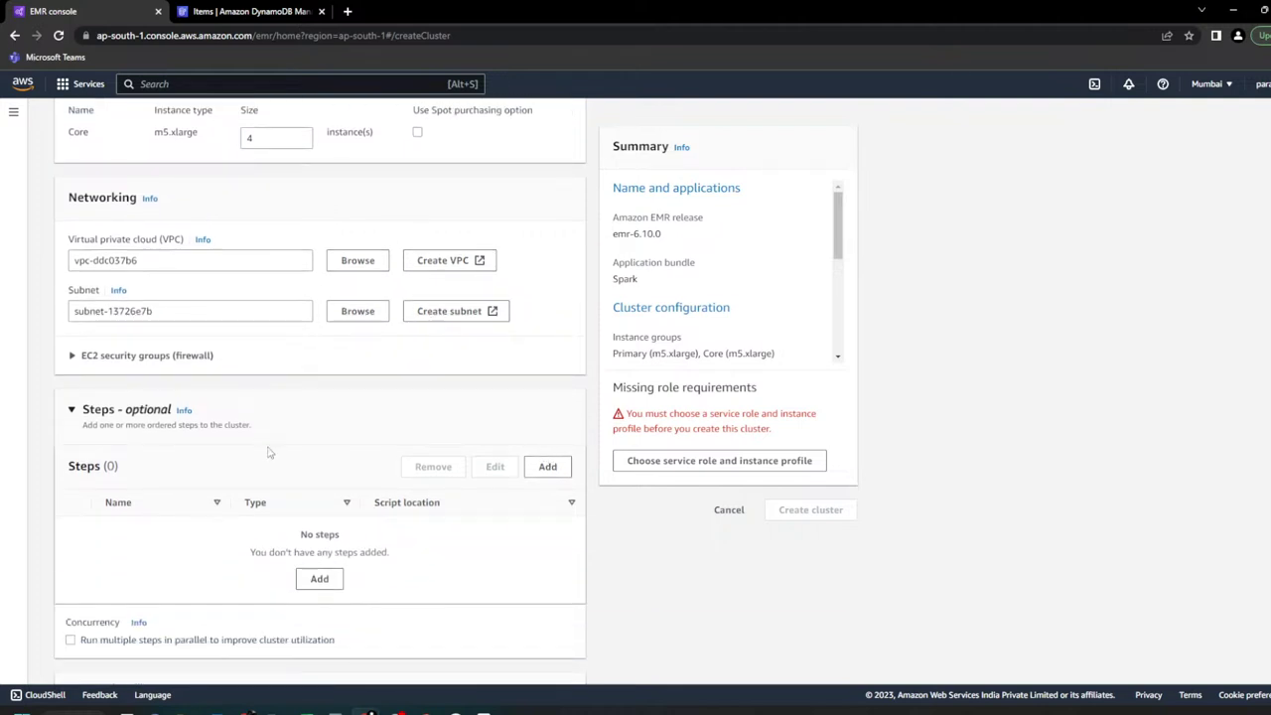
pyautogui.scroll(-2, 268, 448)
pyautogui.scroll(-4, 268, 451)
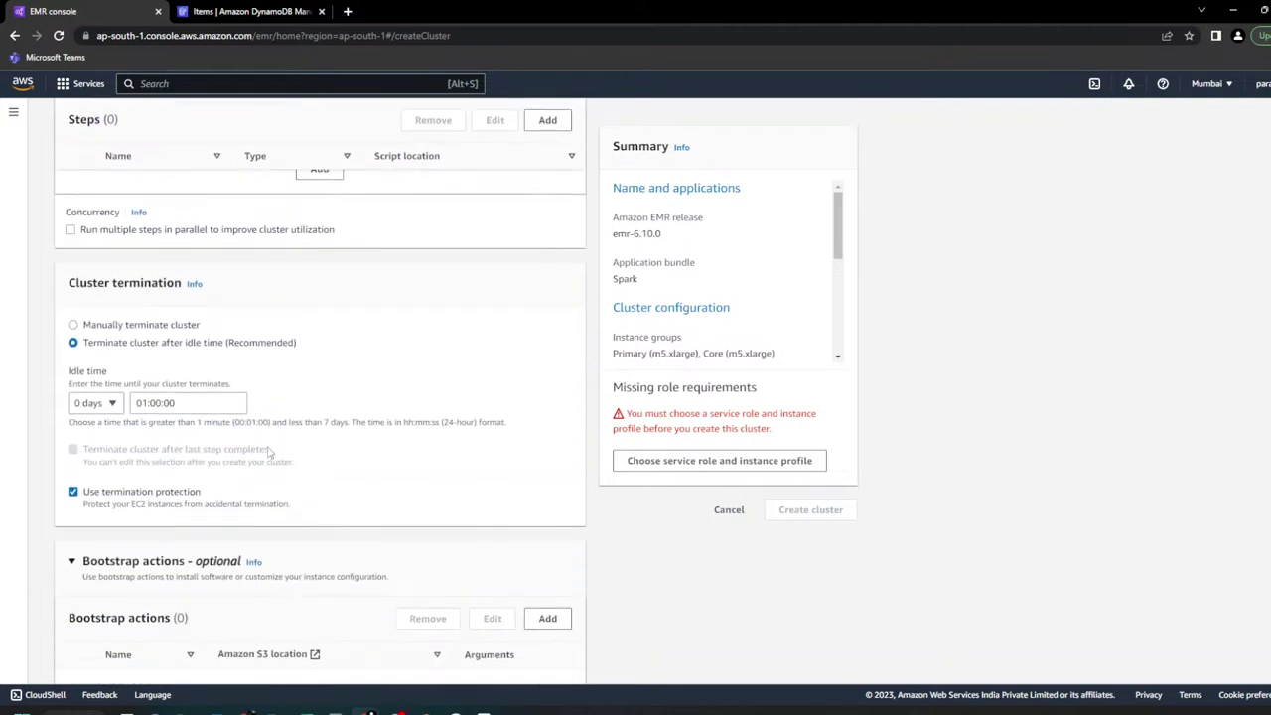
pyautogui.moveTo(62, 297); pyautogui.dragTo(179, 285)
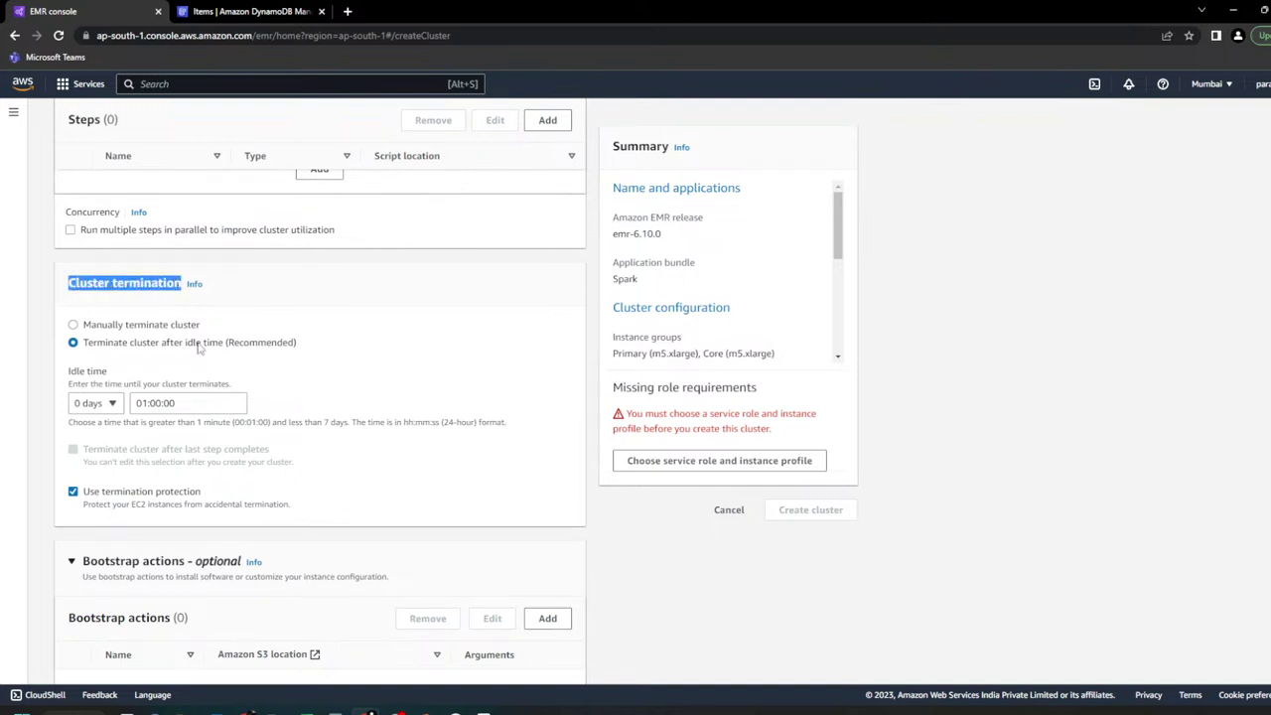
pyautogui.moveTo(119, 342); pyautogui.dragTo(291, 342)
pyautogui.click(482, 408)
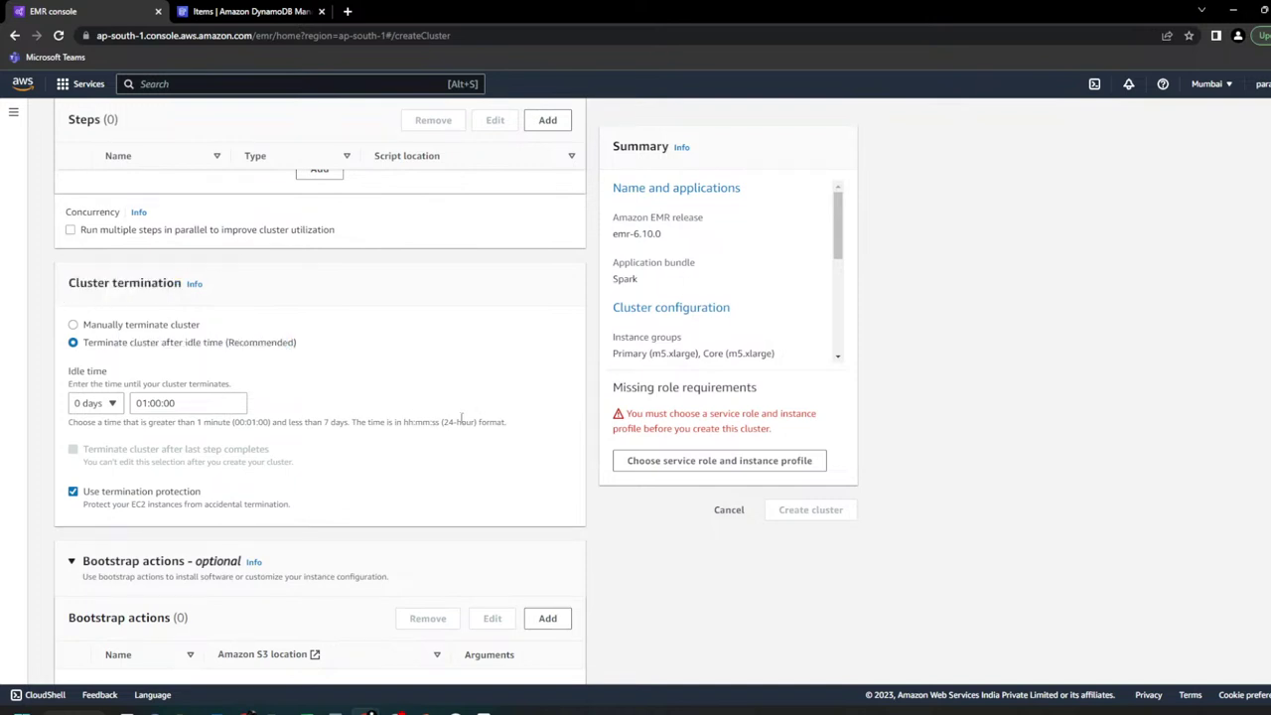
# Step: Examine the bootstrap actions, cluster logs, tags, software settings, EC2 key pair and IAM role sections of the form
pyautogui.scroll(-4, 366, 404)
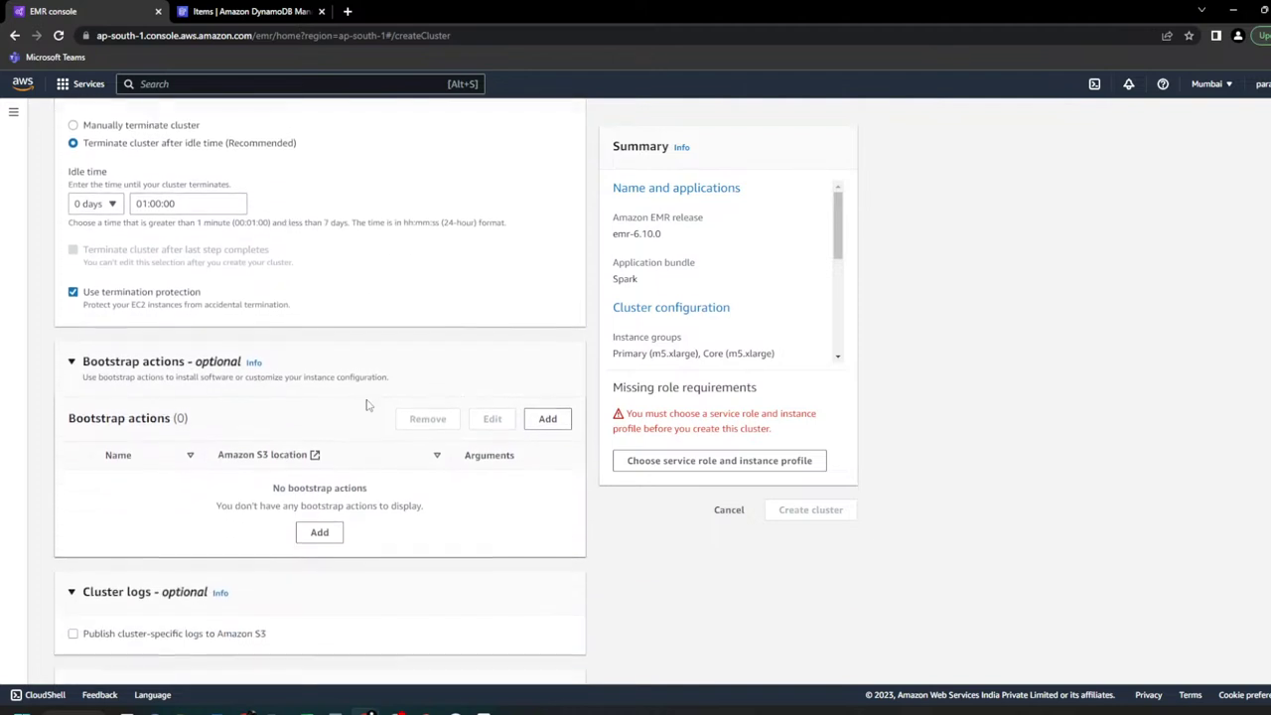
pyautogui.scroll(-1, 366, 404)
pyautogui.scroll(1, 363, 406)
pyautogui.moveTo(91, 275); pyautogui.dragTo(189, 277)
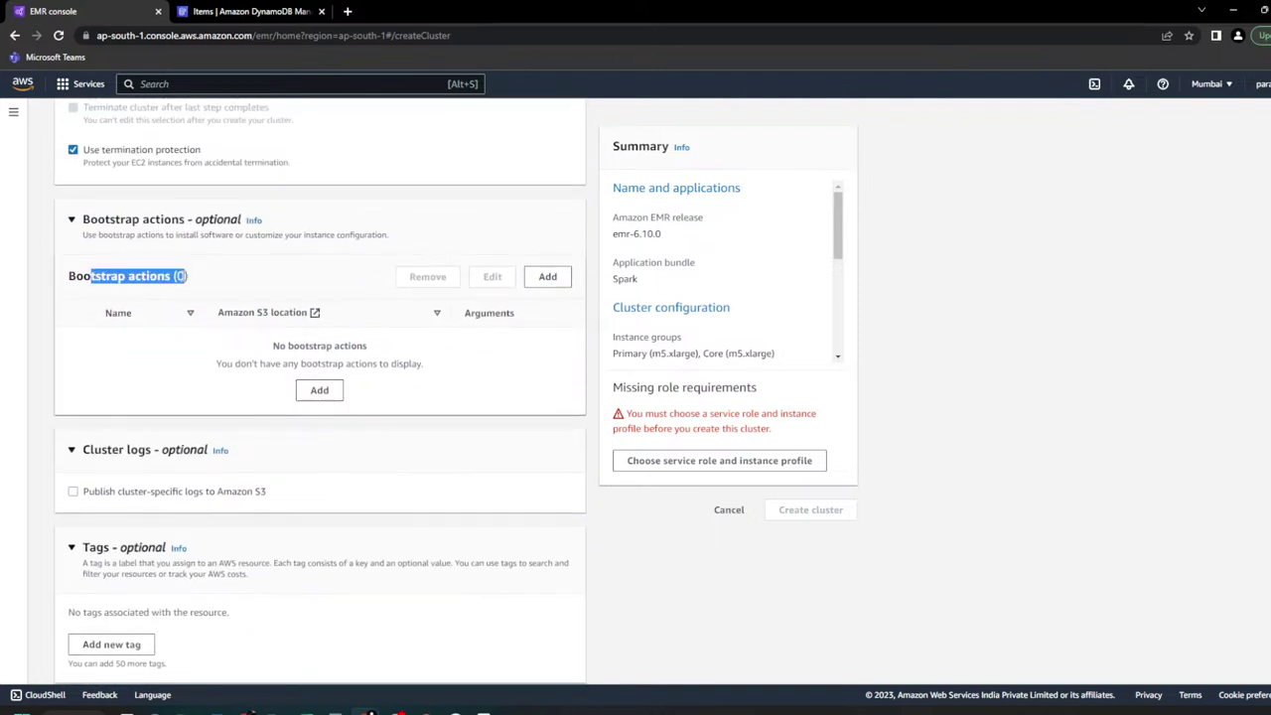
pyautogui.scroll(-1, 268, 466)
pyautogui.scroll(-9, 268, 467)
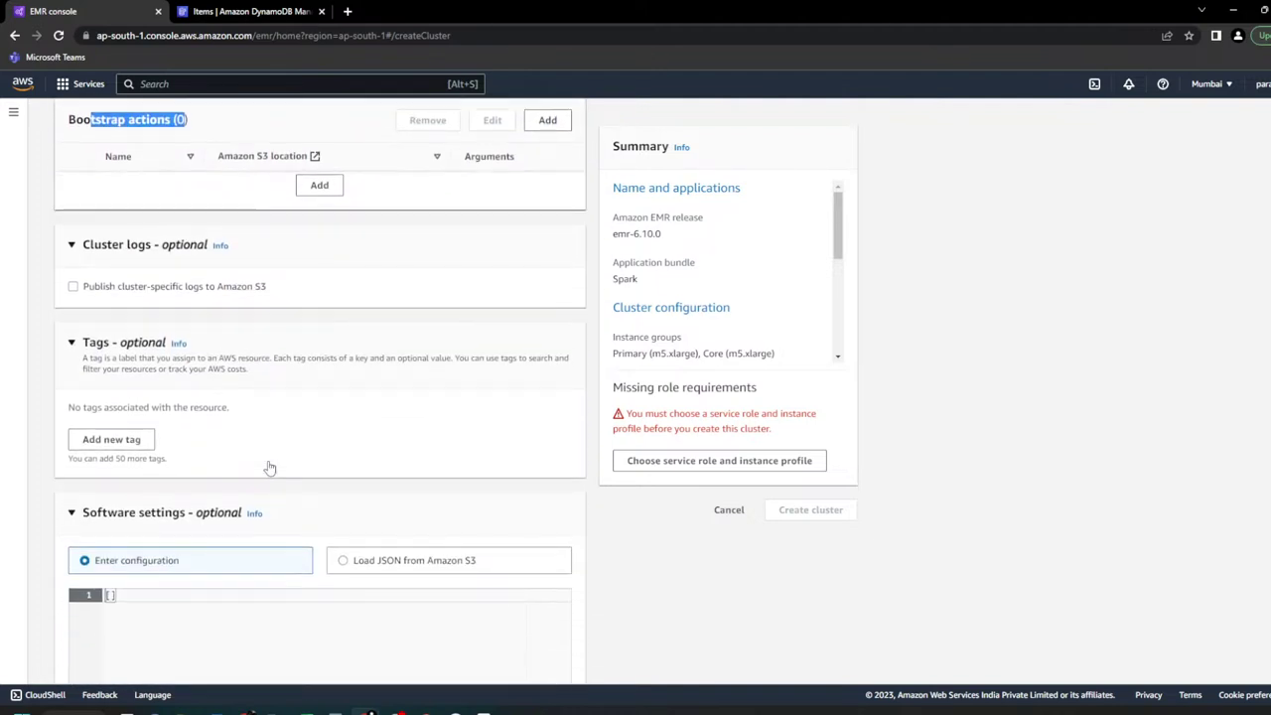
pyautogui.scroll(-3, 268, 467)
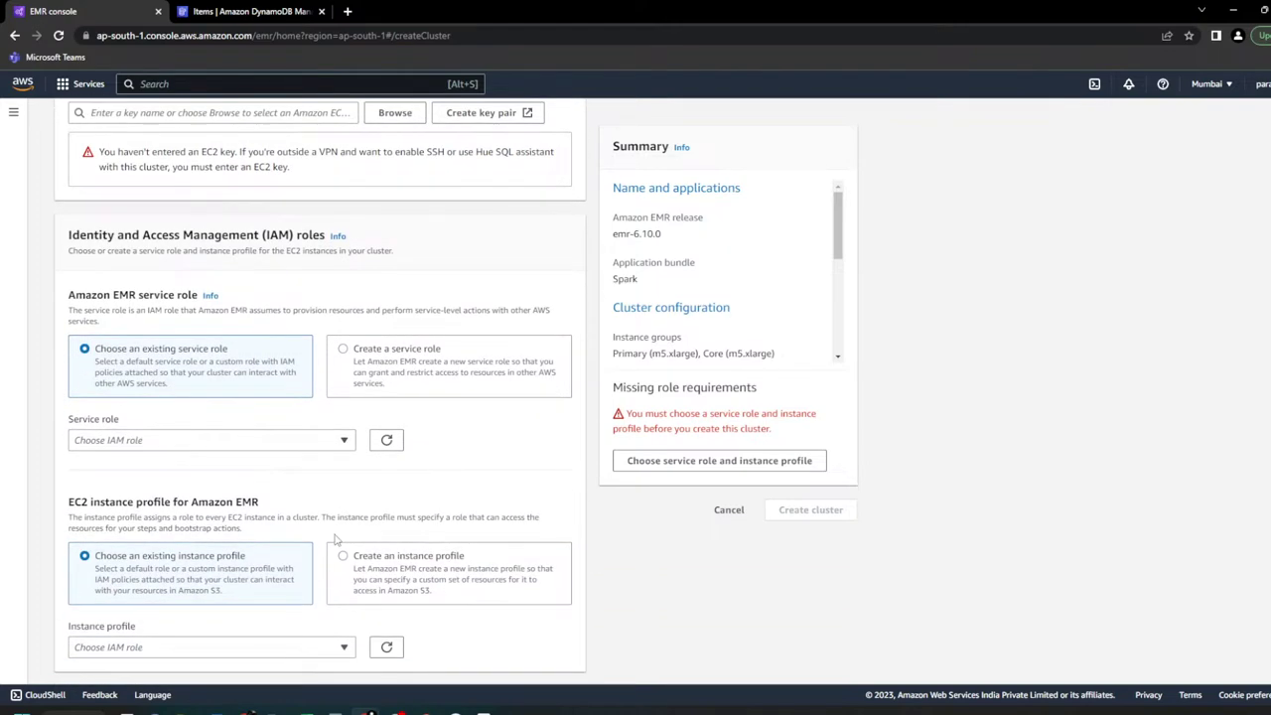
pyautogui.scroll(10, 468, 499)
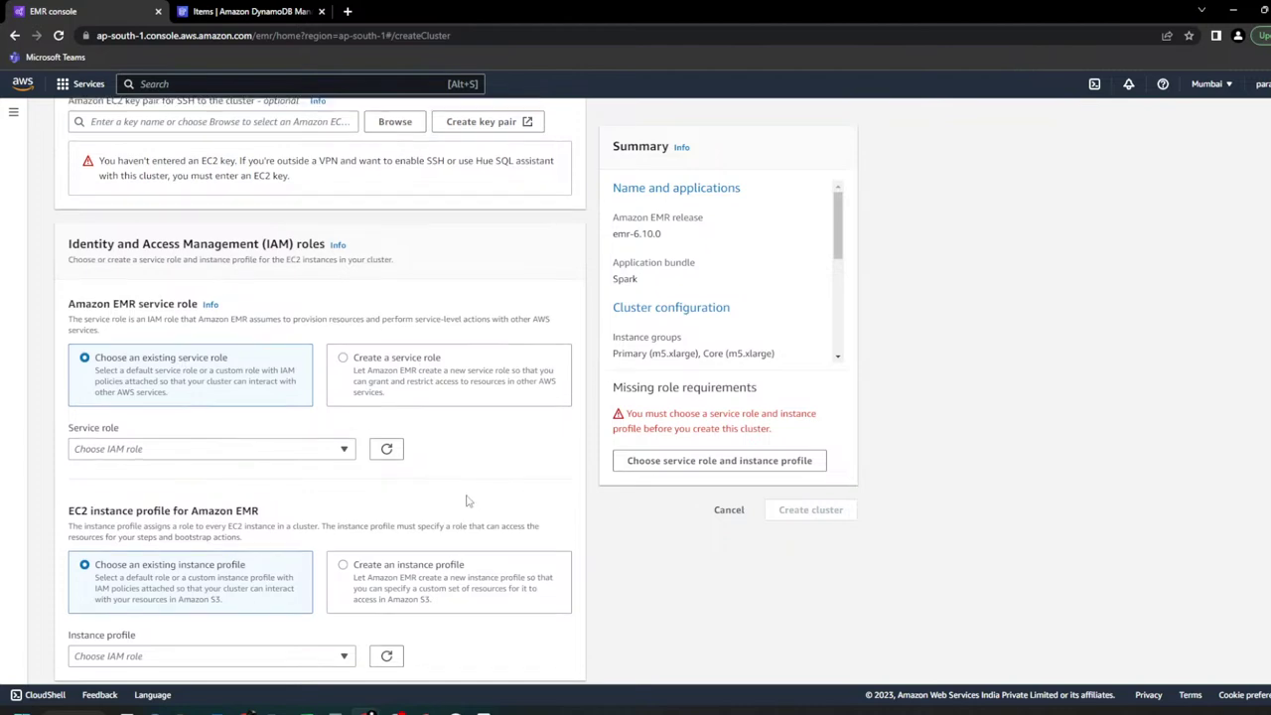
pyautogui.scroll(5, 468, 499)
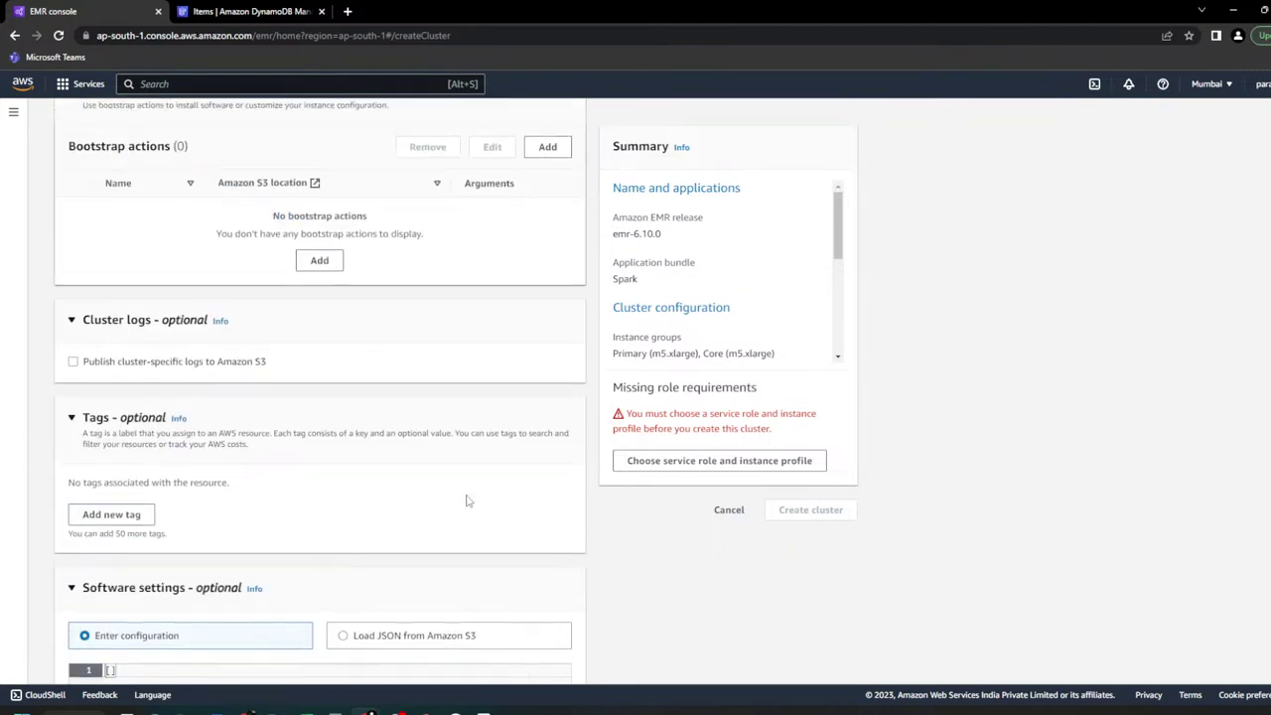
pyautogui.scroll(1, 467, 500)
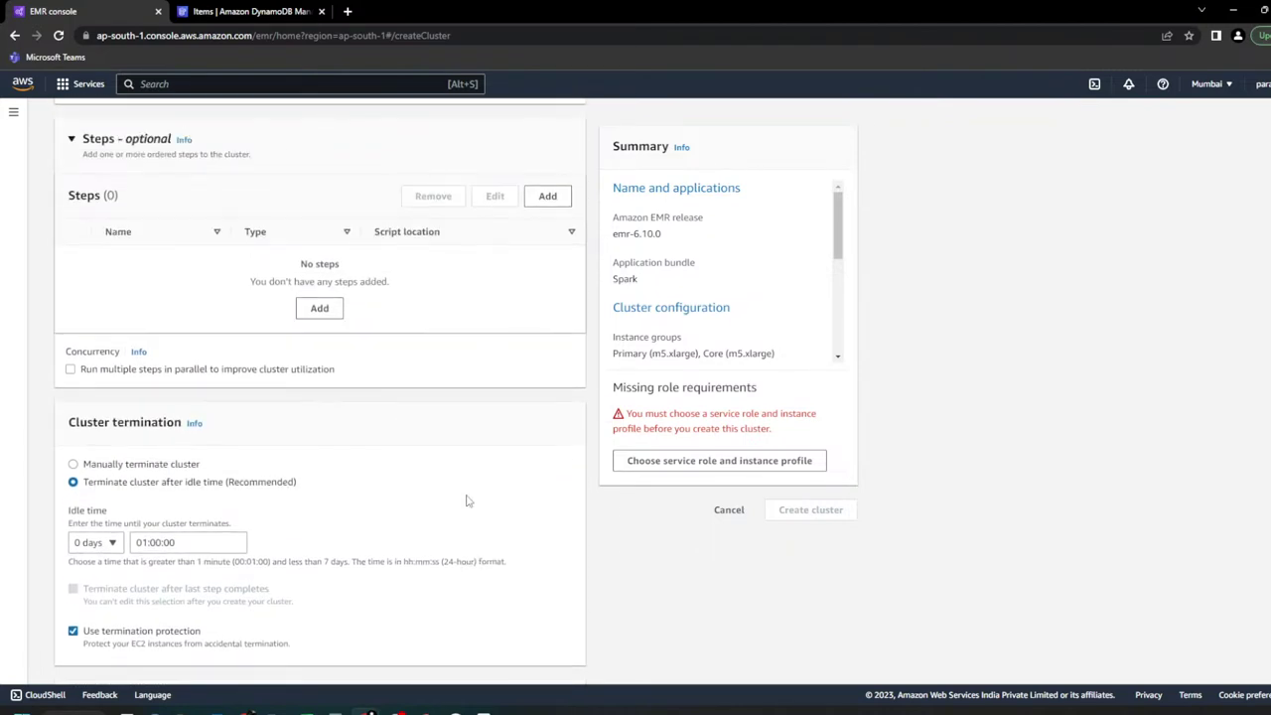
pyautogui.scroll(-5, 337, 505)
pyautogui.scroll(-7, 337, 505)
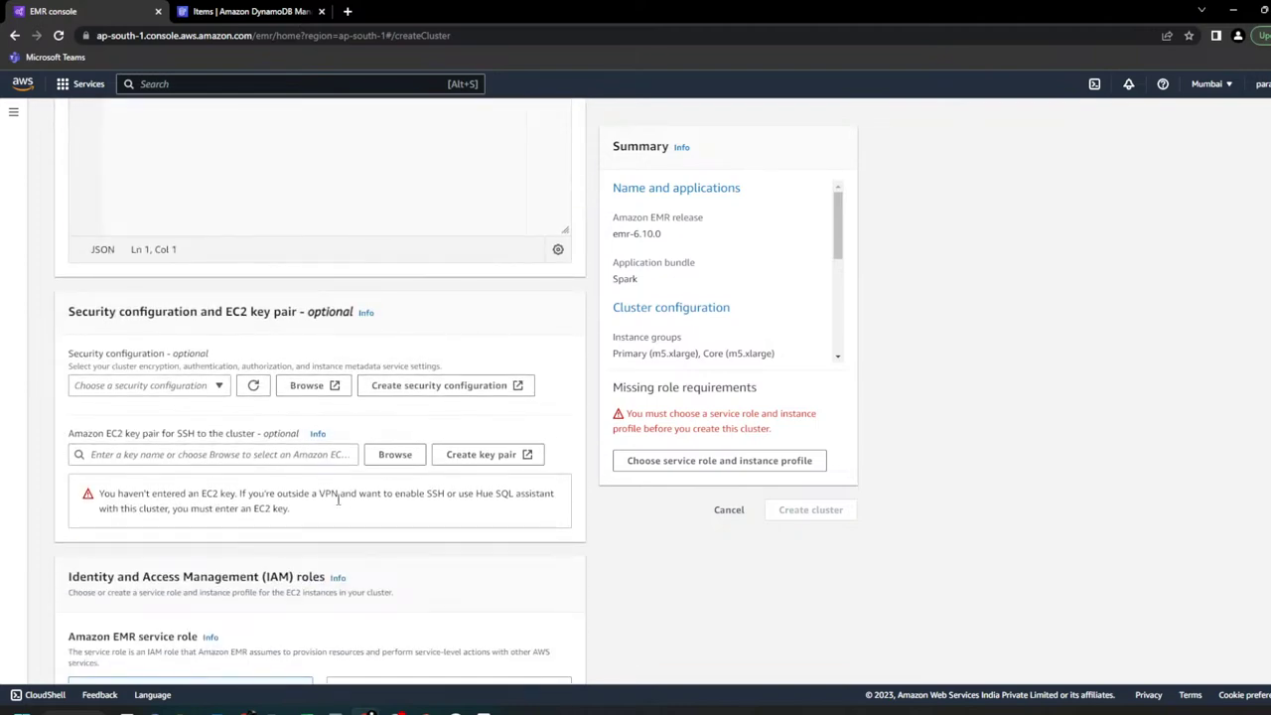
pyautogui.scroll(-3, 337, 500)
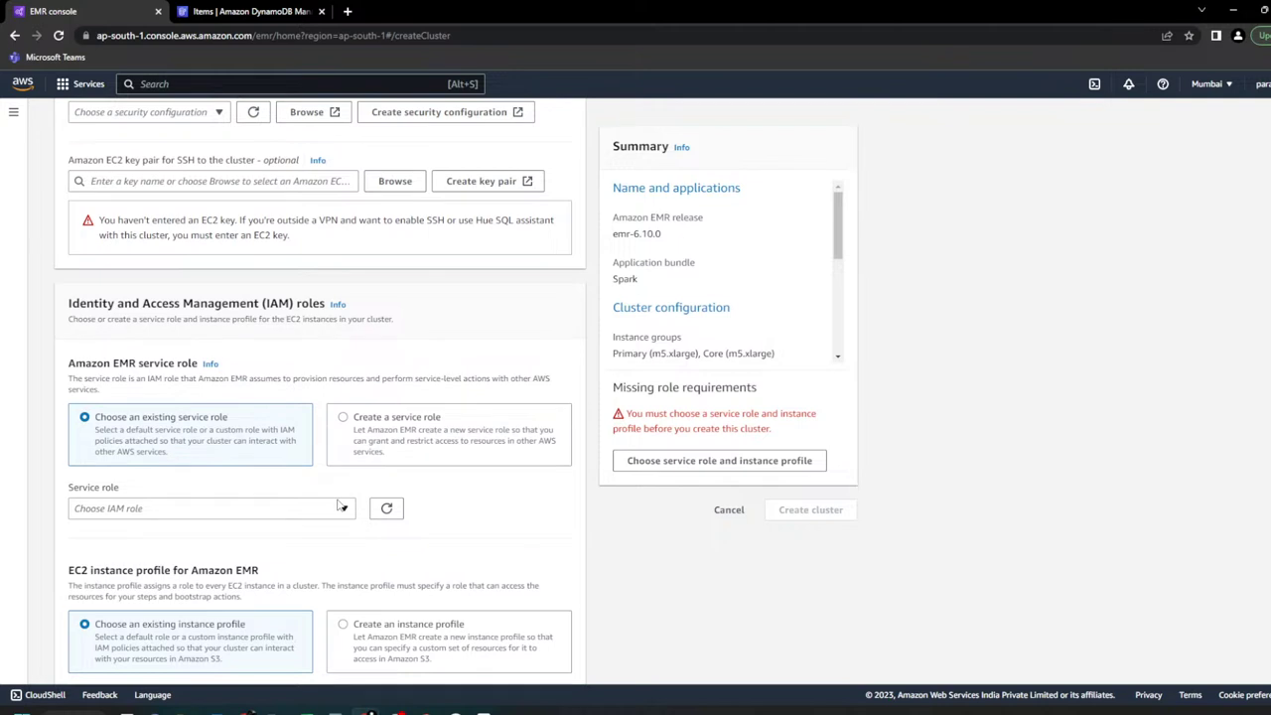
pyautogui.scroll(2, 337, 506)
pyautogui.scroll(-2, 337, 505)
# Step: Check the missing role requirements and the existing service roles, and set the Amazon EMR service role to Create a service role
pyautogui.moveTo(646, 418); pyautogui.dragTo(777, 442)
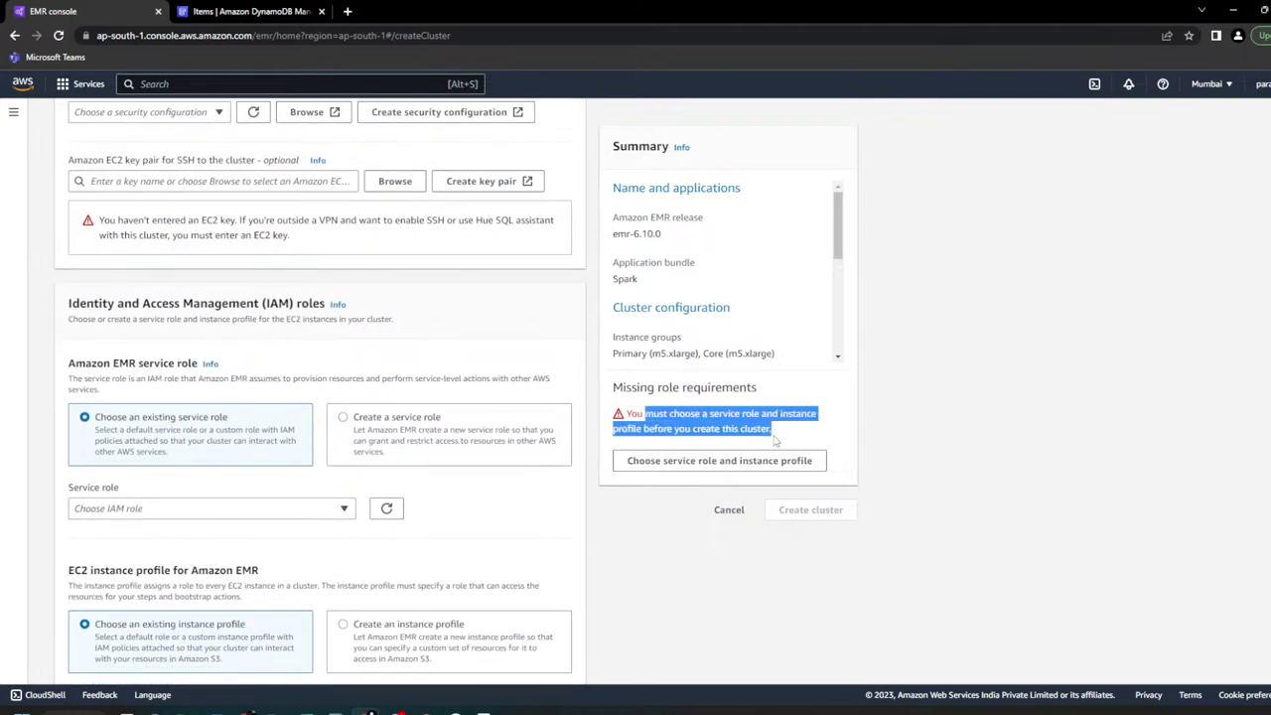
pyautogui.click(442, 493)
pyautogui.click(338, 510)
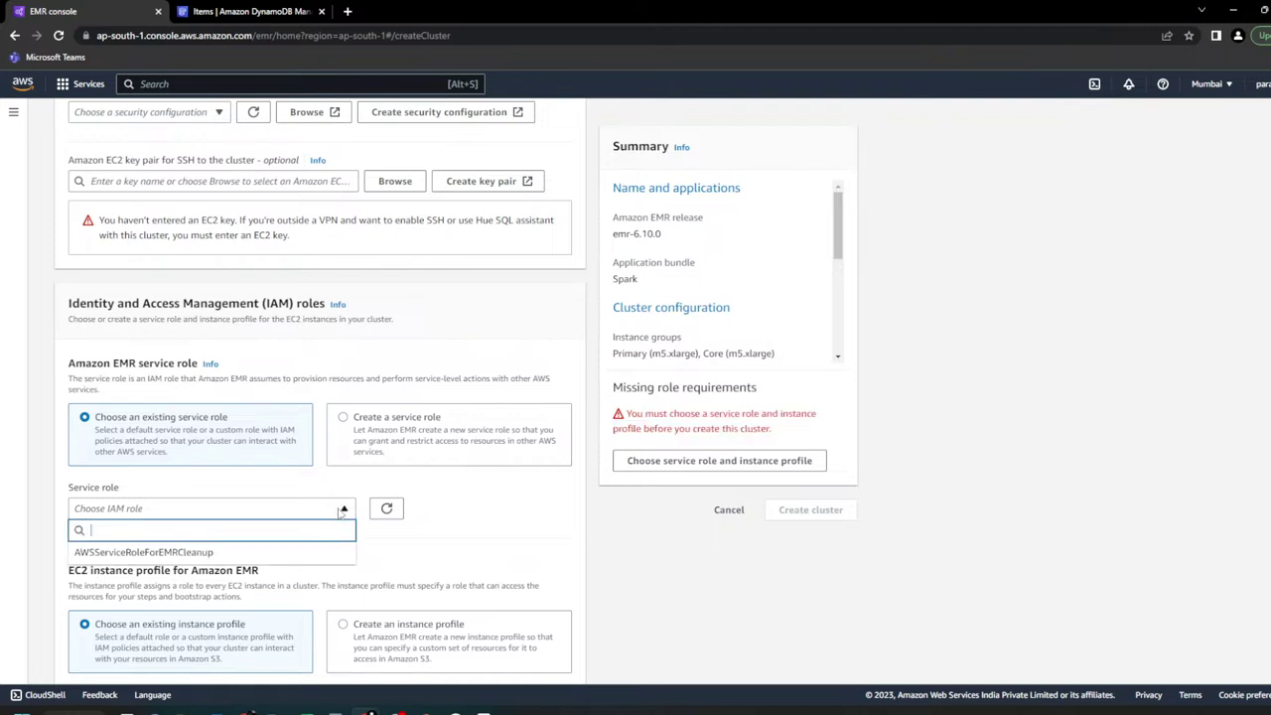
pyautogui.click(367, 434)
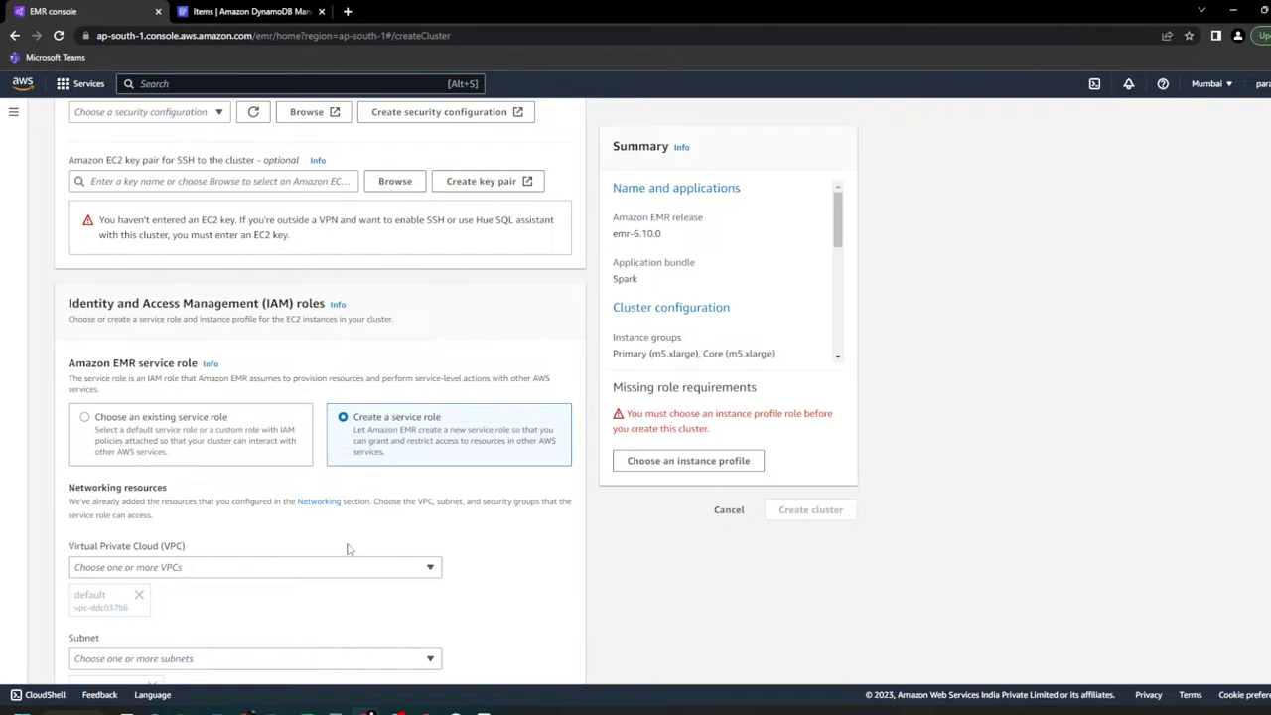
pyautogui.scroll(-1, 349, 549)
pyautogui.click(251, 376)
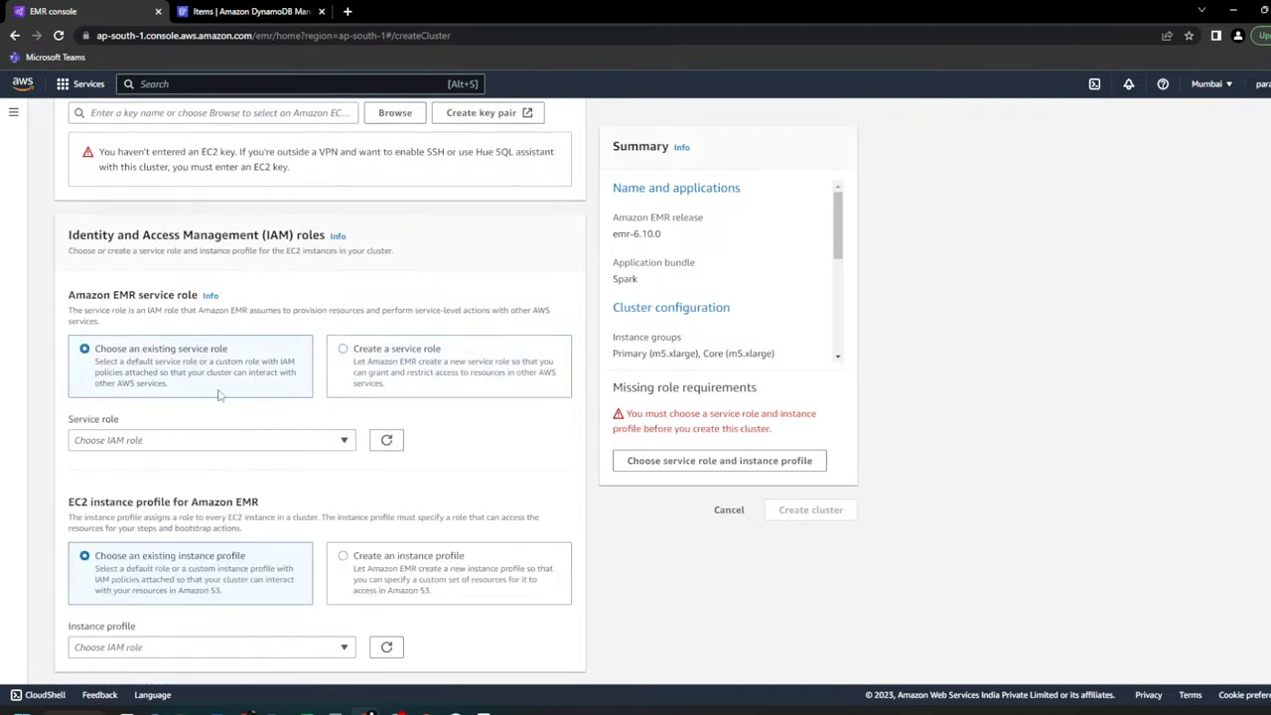
pyautogui.click(378, 364)
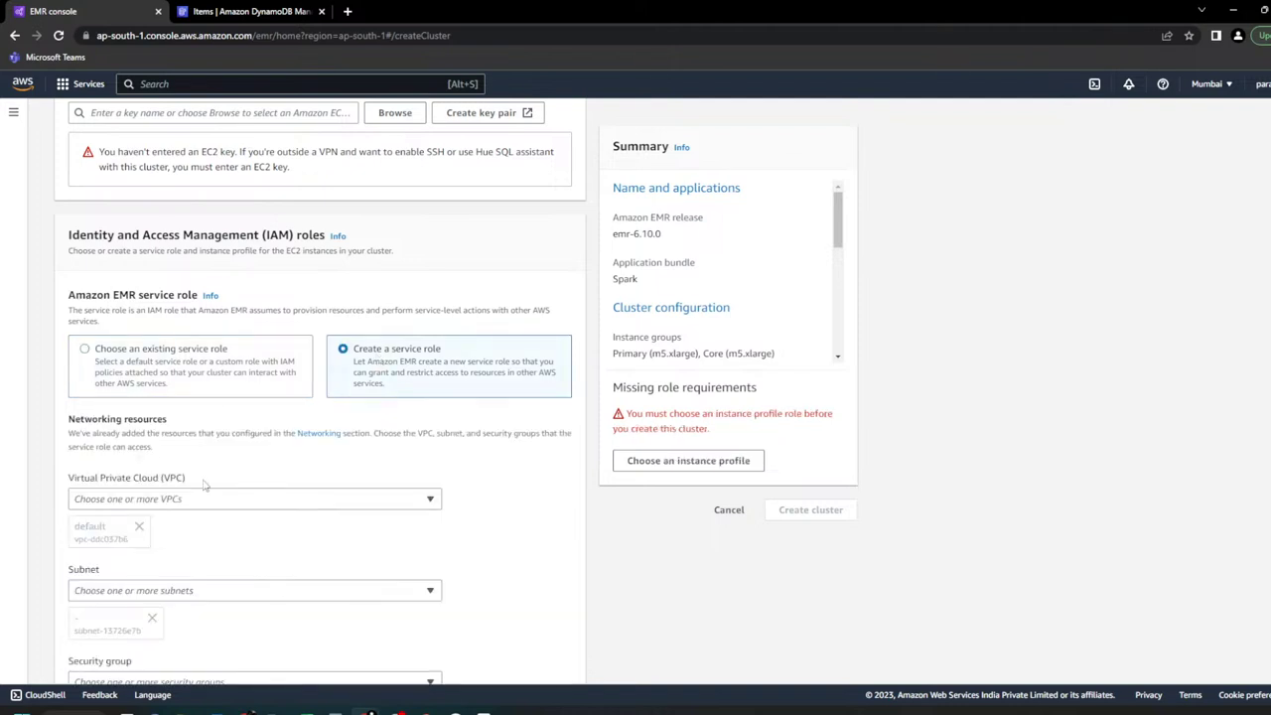
# Step: Set the EC2 instance profile for Amazon EMR to Create an instance profile and review its S3 bucket access options
pyautogui.scroll(-2, 219, 483)
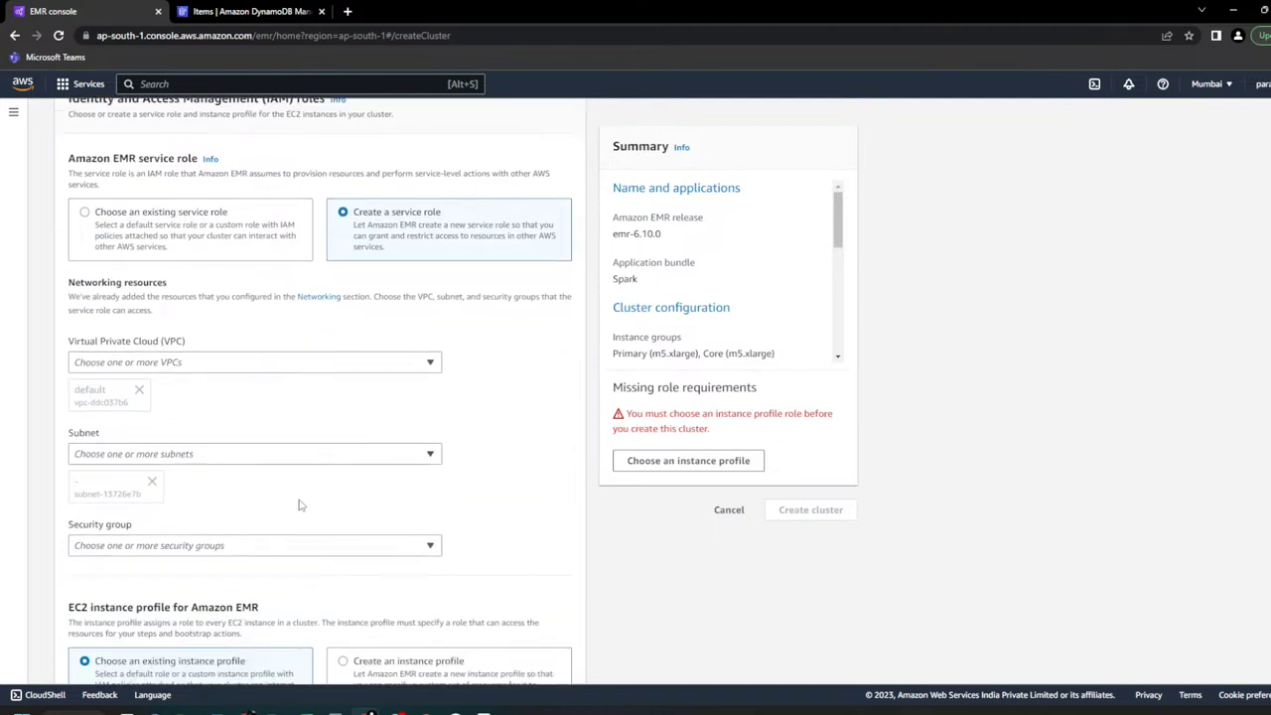
pyautogui.scroll(-2, 301, 505)
pyautogui.click(372, 579)
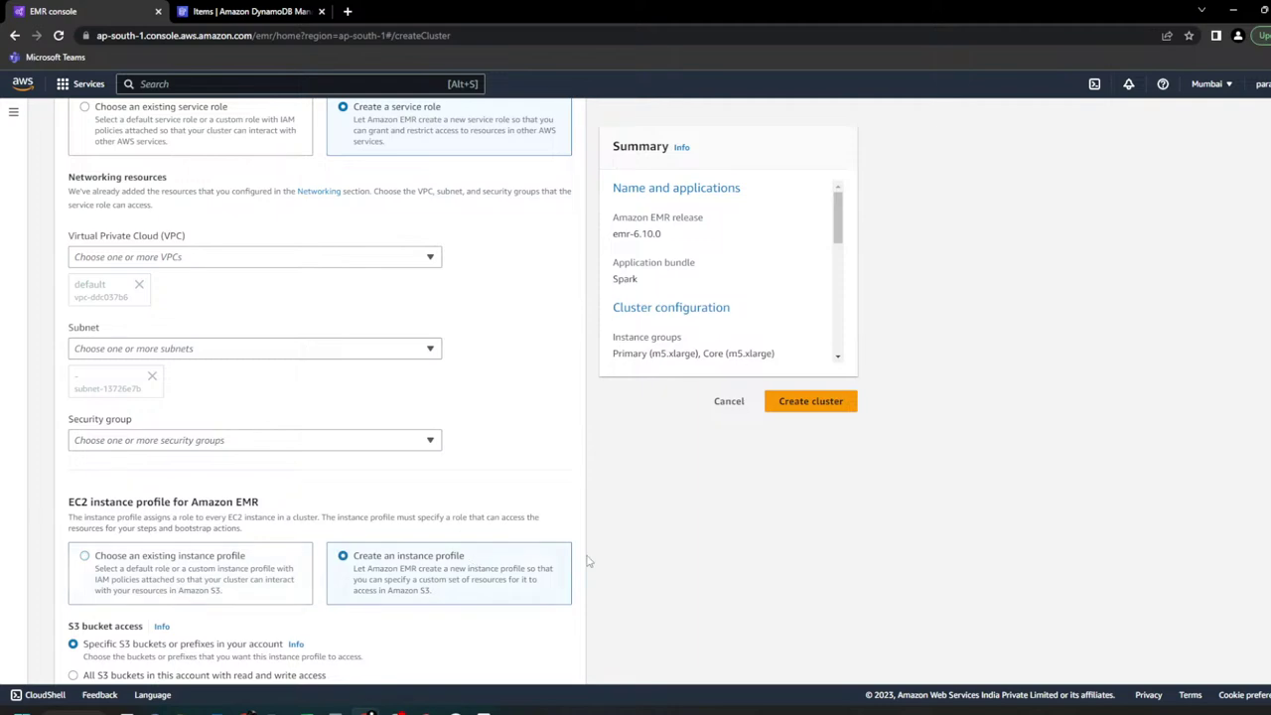
pyautogui.scroll(-2, 566, 546)
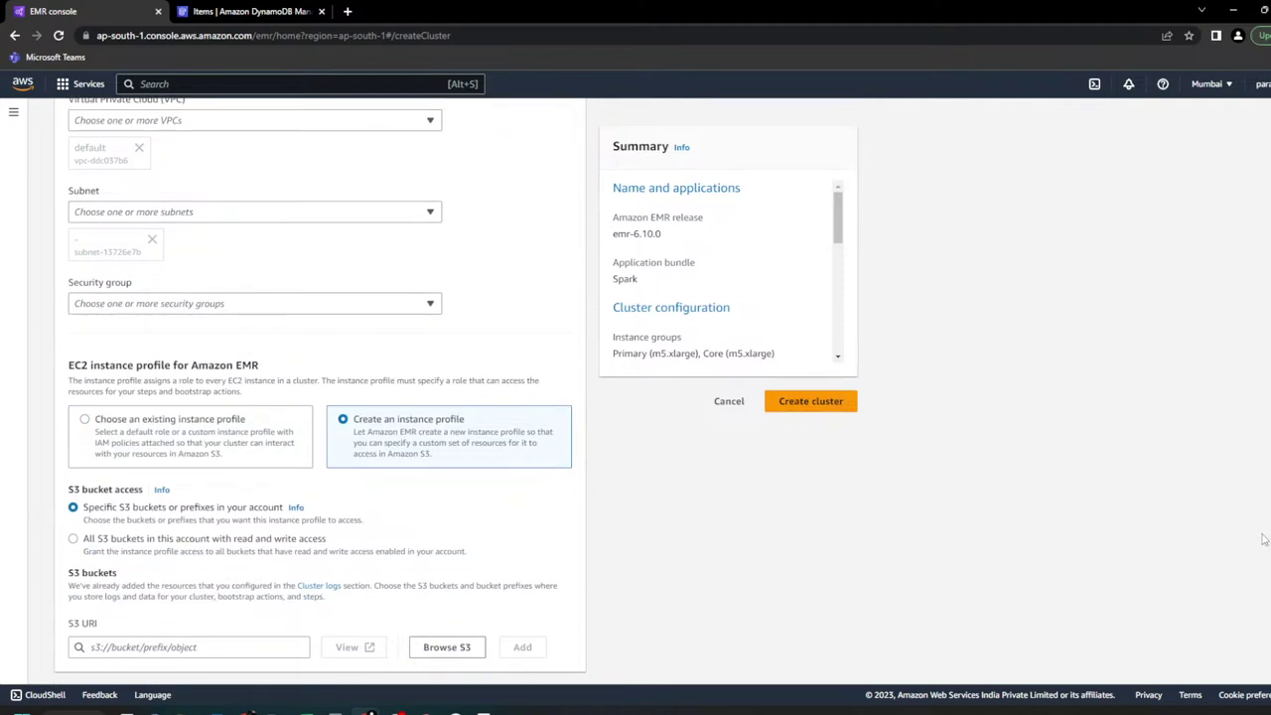
# Step: Leave the cluster creation form and open the list of EMR on EC2 clusters
pyautogui.scroll(20, 1257, 176)
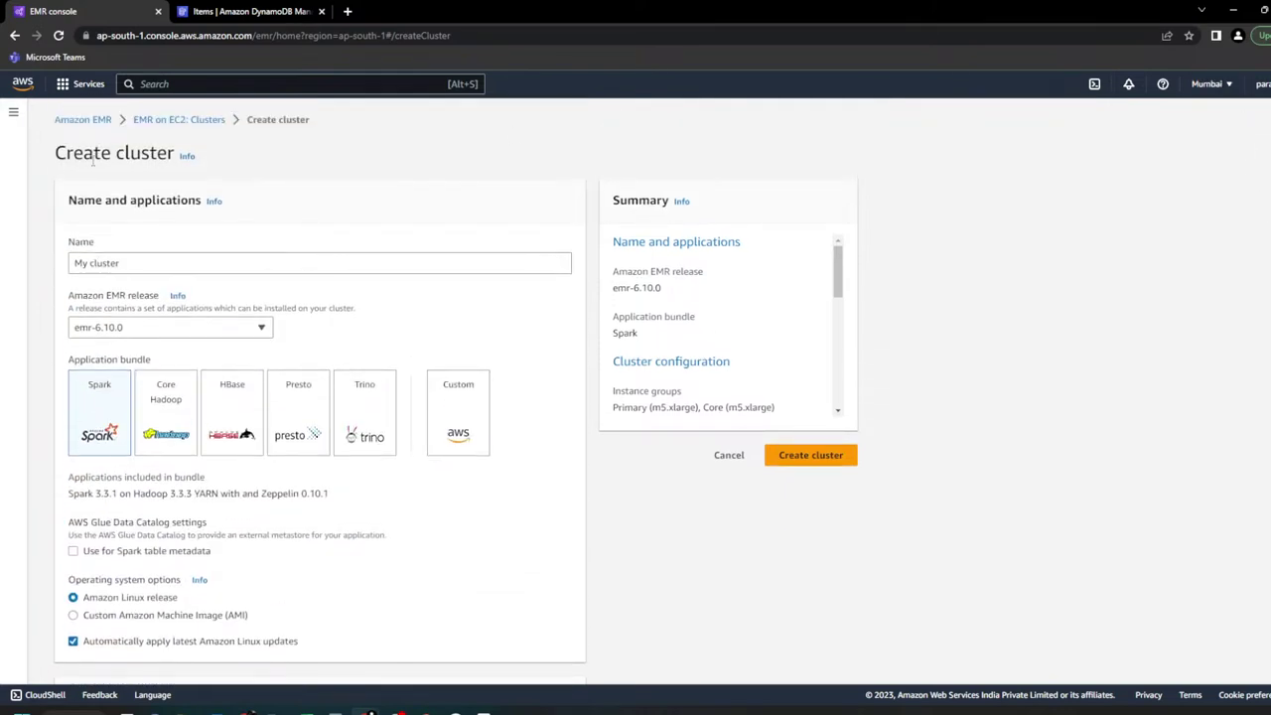
pyautogui.click(13, 112)
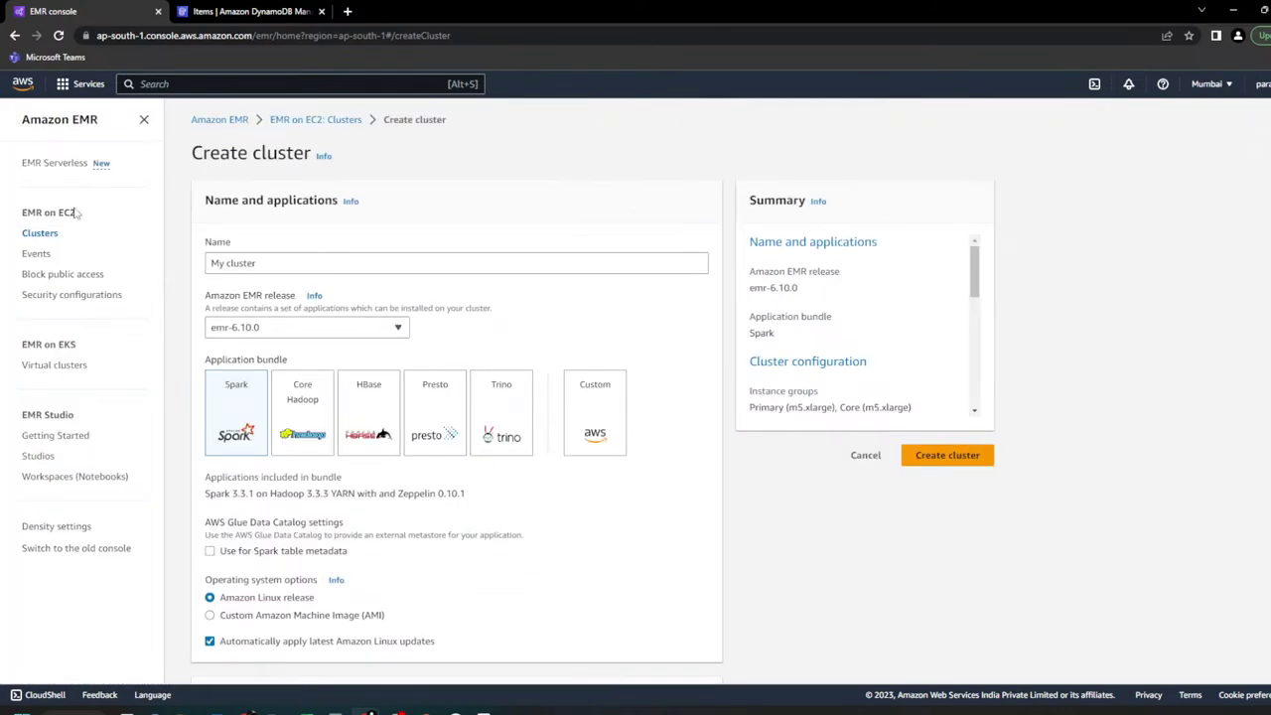
pyautogui.click(54, 240)
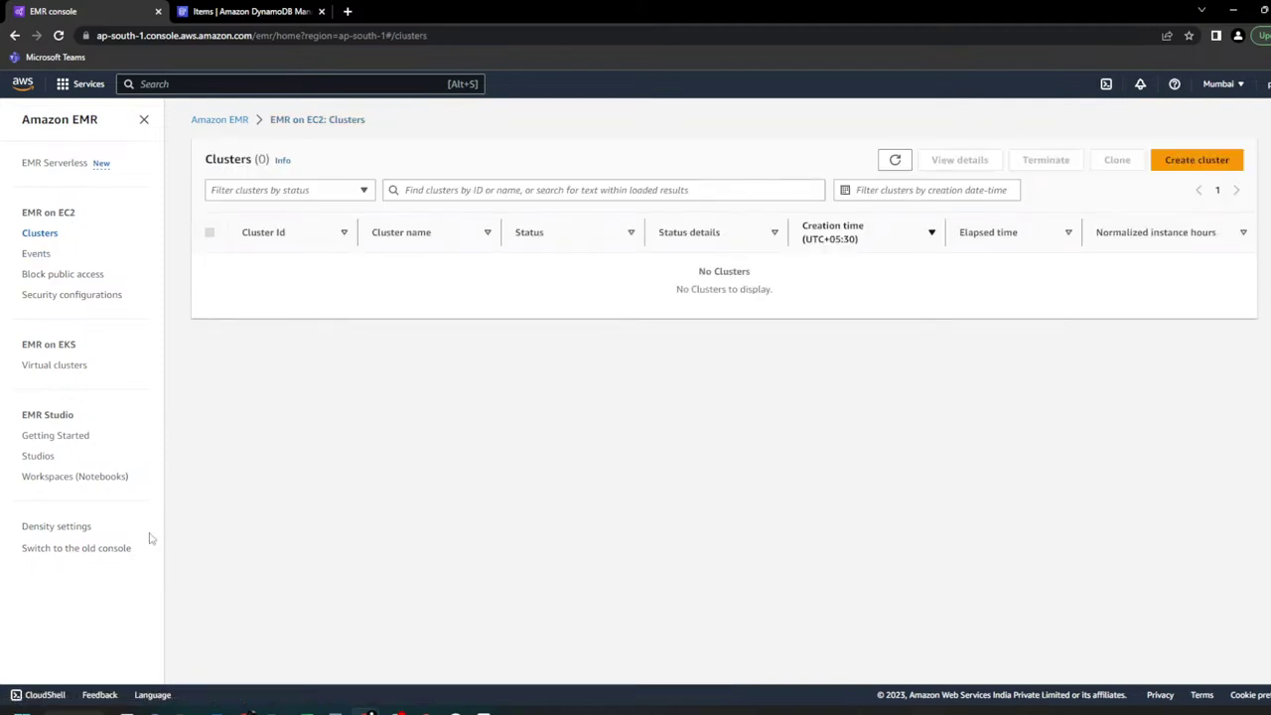
# Step: Switch to the EMR Cluster slide, draw an arrow to the Cluster diagram near the master node and handwrite "EC2" at its tail
pyautogui.moveTo(511, 707)
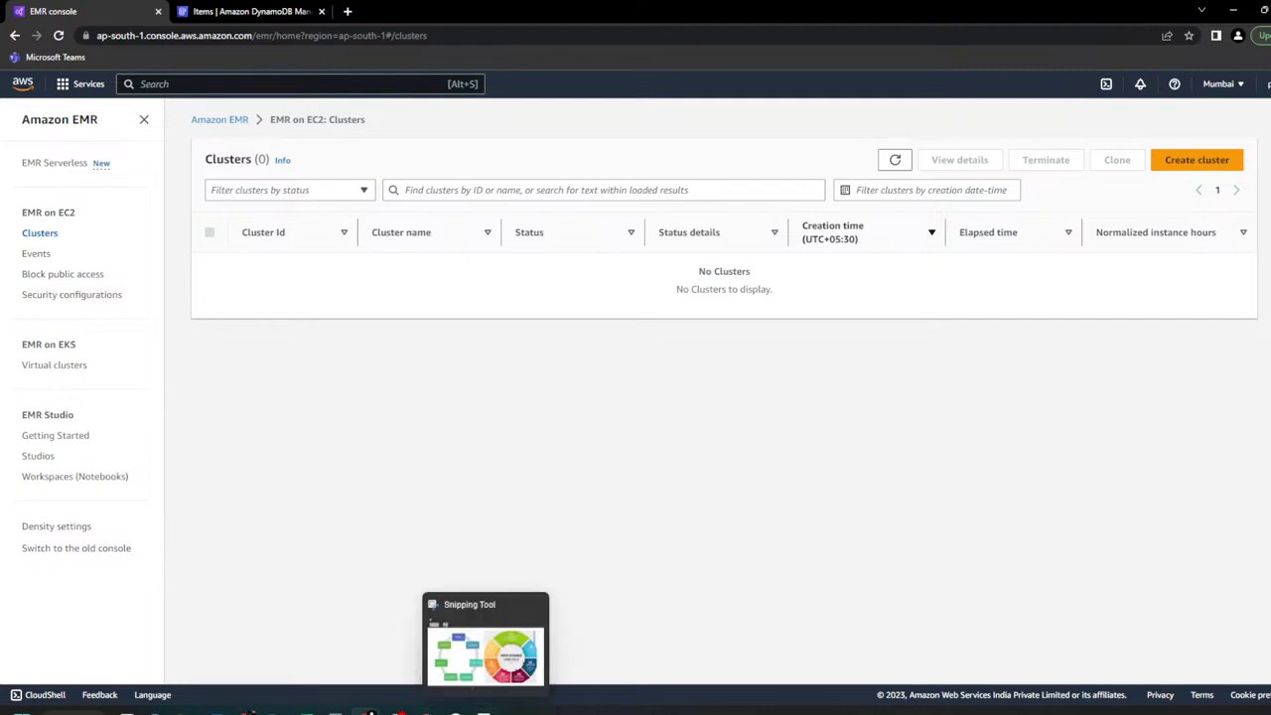
pyautogui.moveTo(424, 711)
pyautogui.click(504, 668)
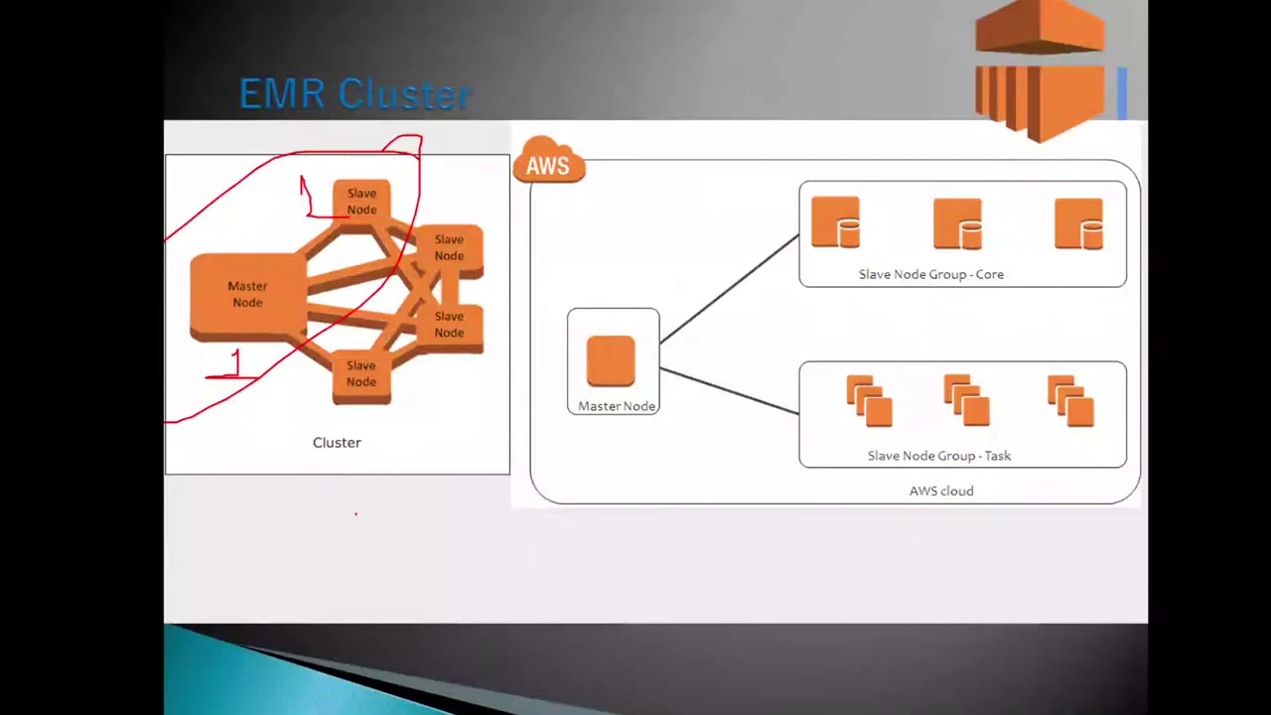
pyautogui.moveTo(442, 566)
pyautogui.mouseDown()
pyautogui.moveTo(260, 370)
pyautogui.moveTo(251, 415)
pyautogui.mouseUp()
pyautogui.moveTo(264, 365); pyautogui.dragTo(289, 415)
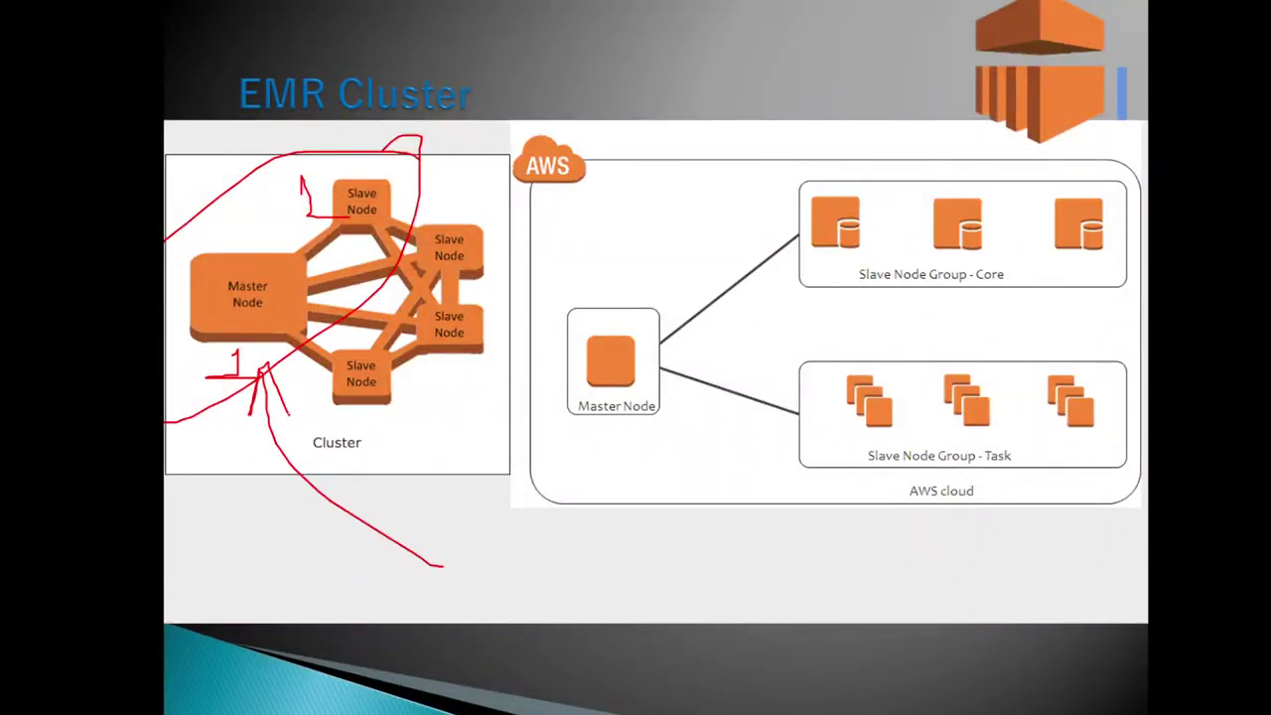
pyautogui.moveTo(507, 549)
pyautogui.mouseDown()
pyautogui.moveTo(464, 553)
pyautogui.moveTo(446, 604)
pyautogui.moveTo(564, 606)
pyautogui.mouseUp()
pyautogui.moveTo(469, 547)
pyautogui.mouseDown()
pyautogui.moveTo(648, 562)
pyautogui.moveTo(660, 602)
pyautogui.moveTo(680, 600)
pyautogui.mouseUp()
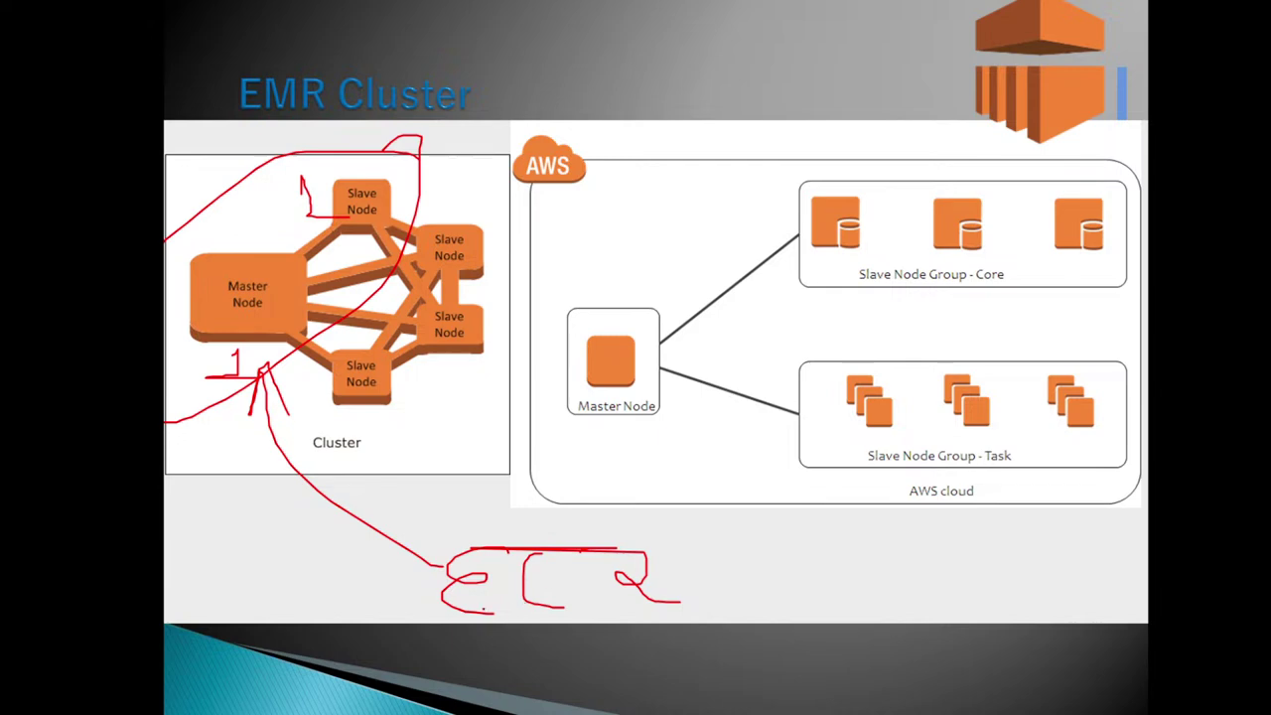